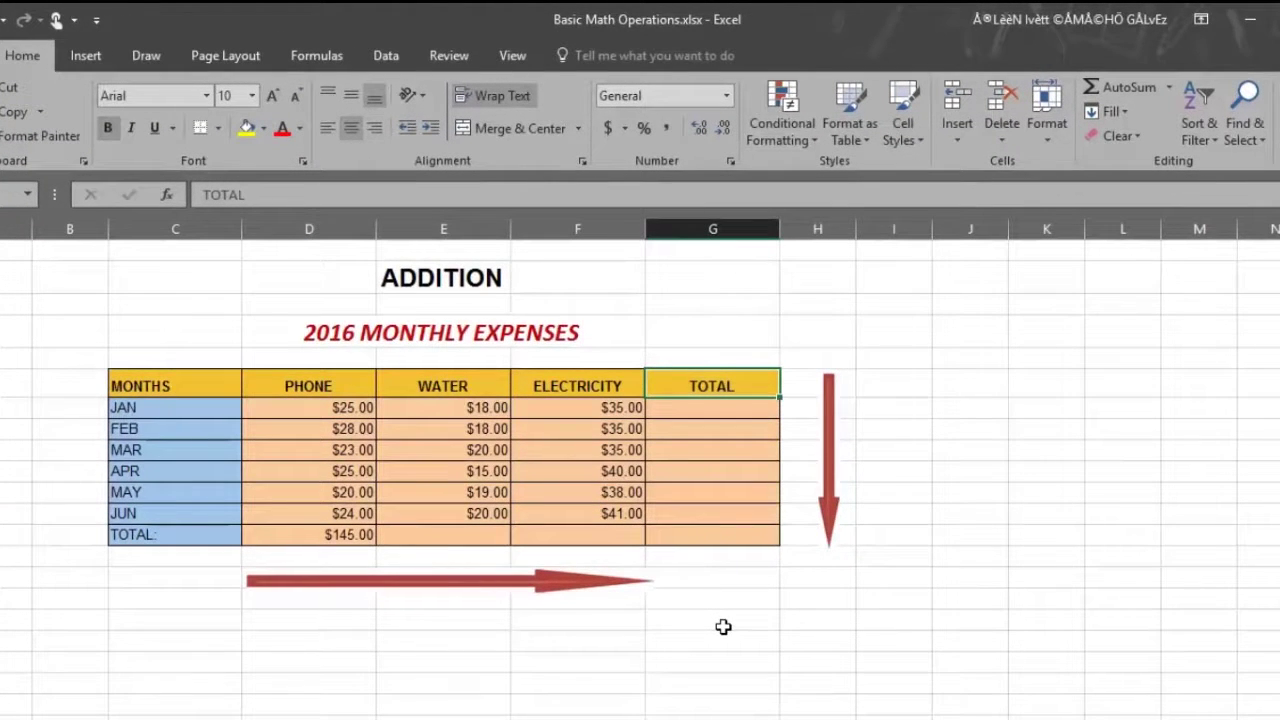
# Enter =D7+E7+F7 in G7 so January's total sums phone, water and electricity to $78.00
pyautogui.press('Down')
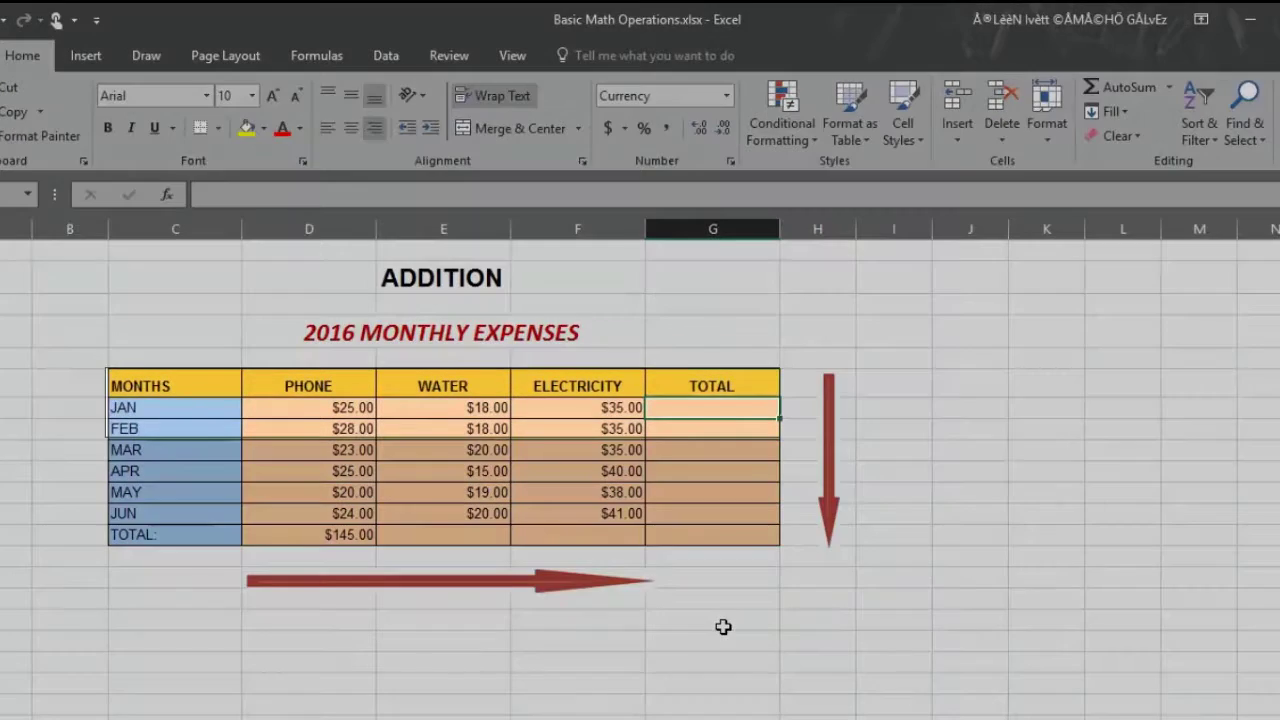
pyautogui.write('=')
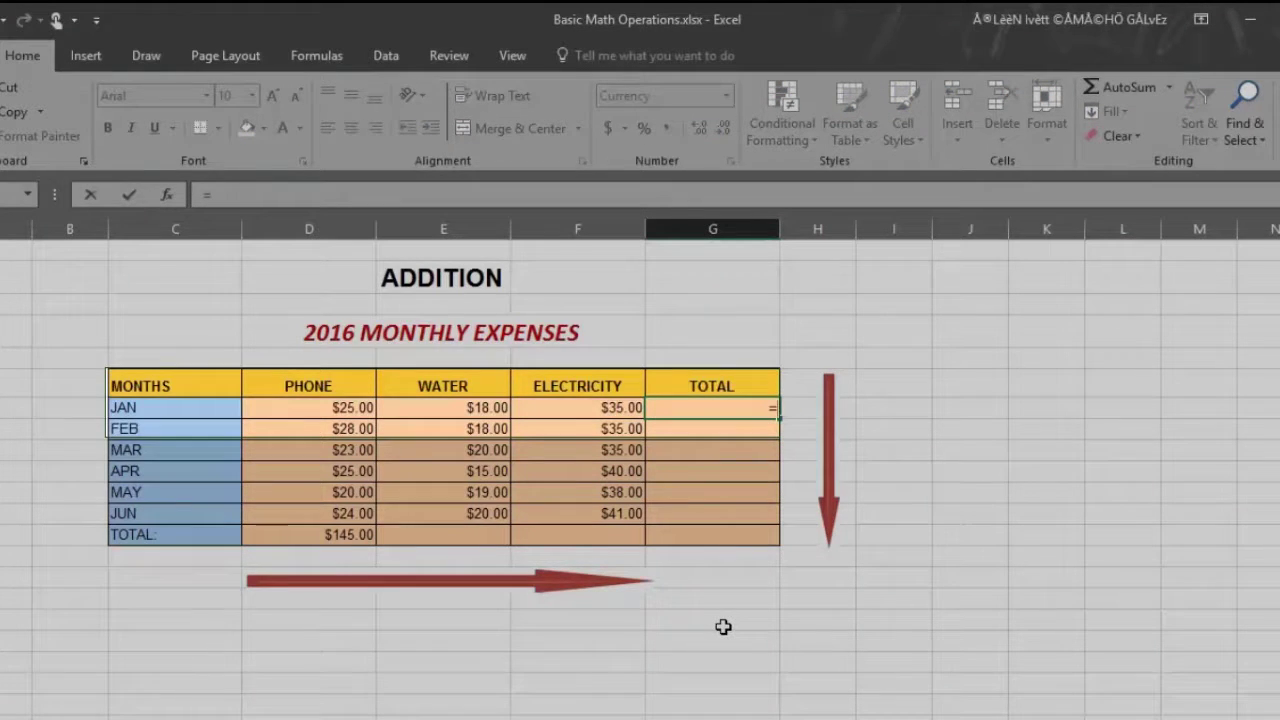
pyautogui.press('Left')
pyautogui.press('Left')
pyautogui.press('Left')
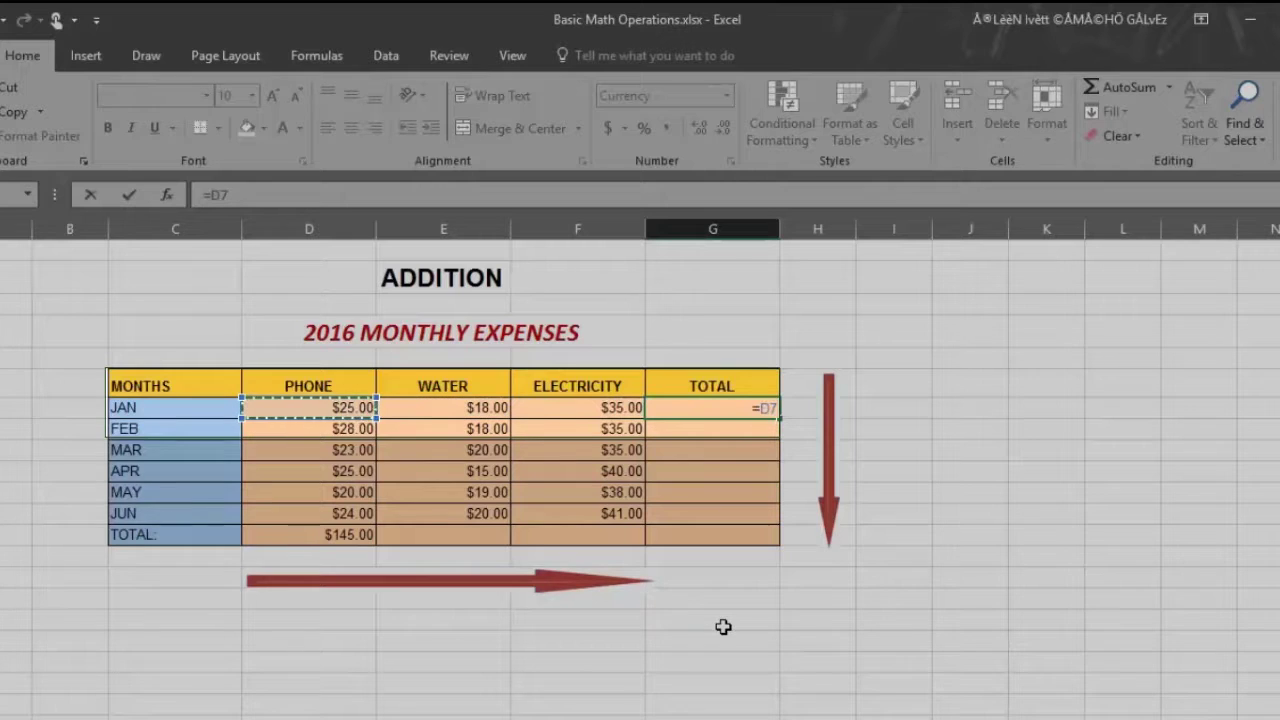
pyautogui.write('+')
pyautogui.press('Left')
pyautogui.press('Left')
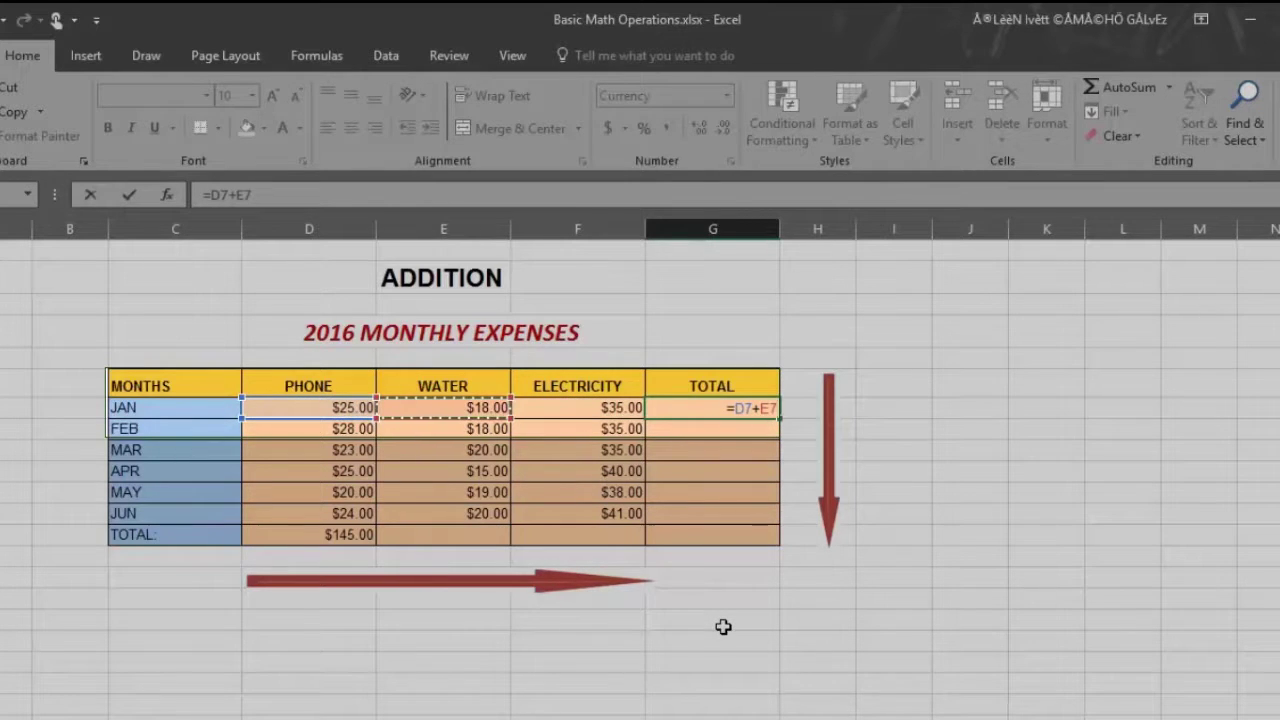
pyautogui.write('+')
pyautogui.press('Left')
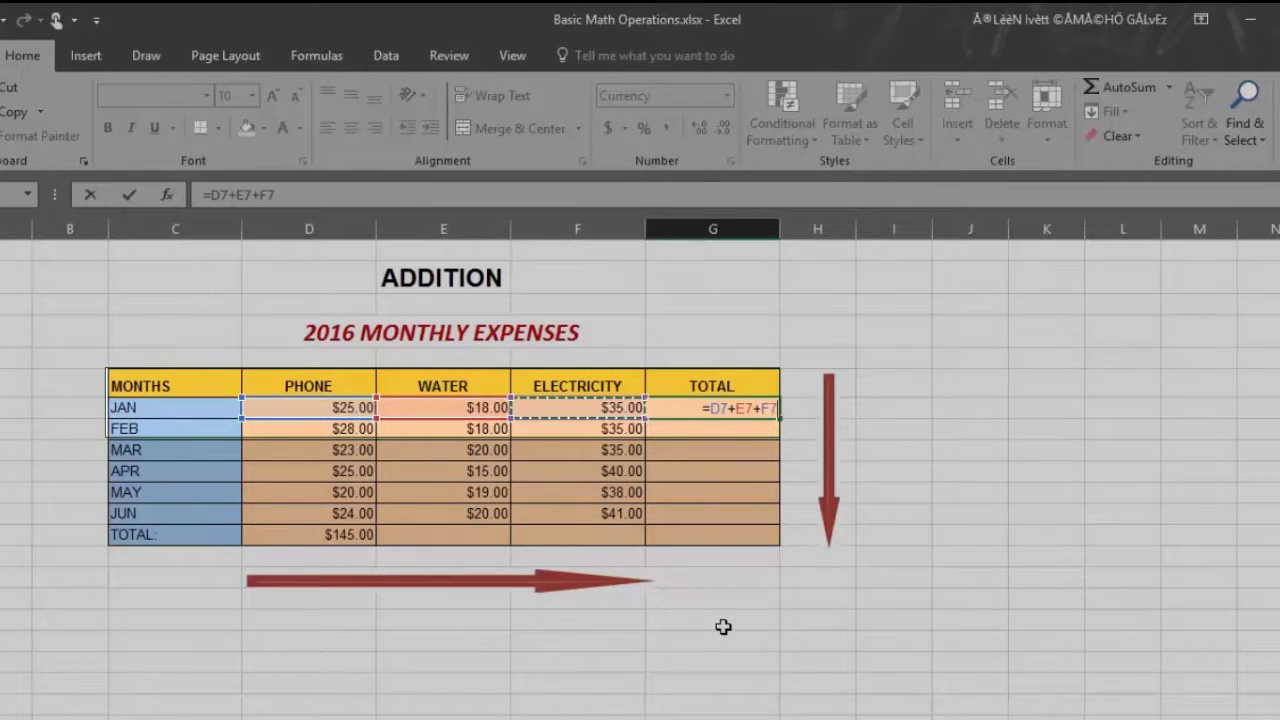
pyautogui.press('Return')
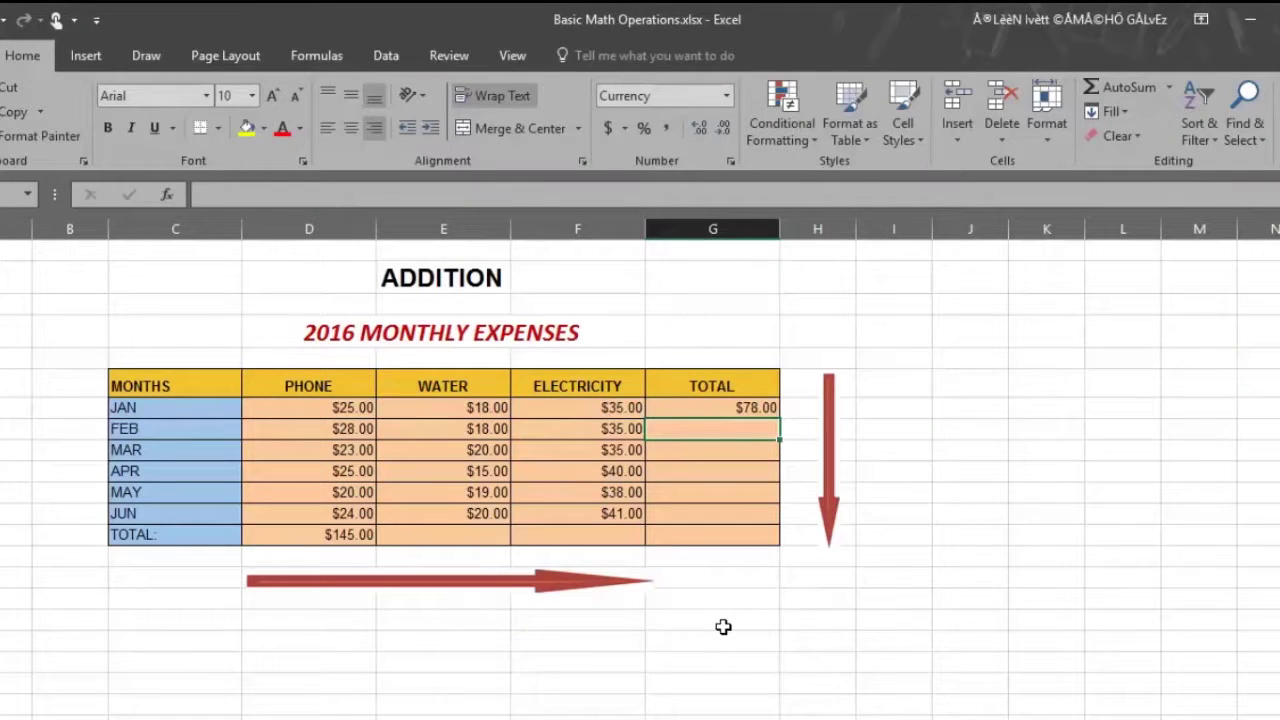
# AutoSum February's three costs into G8 and fill the SUM formula down to G13
pyautogui.press('Left')
pyautogui.press('Left')
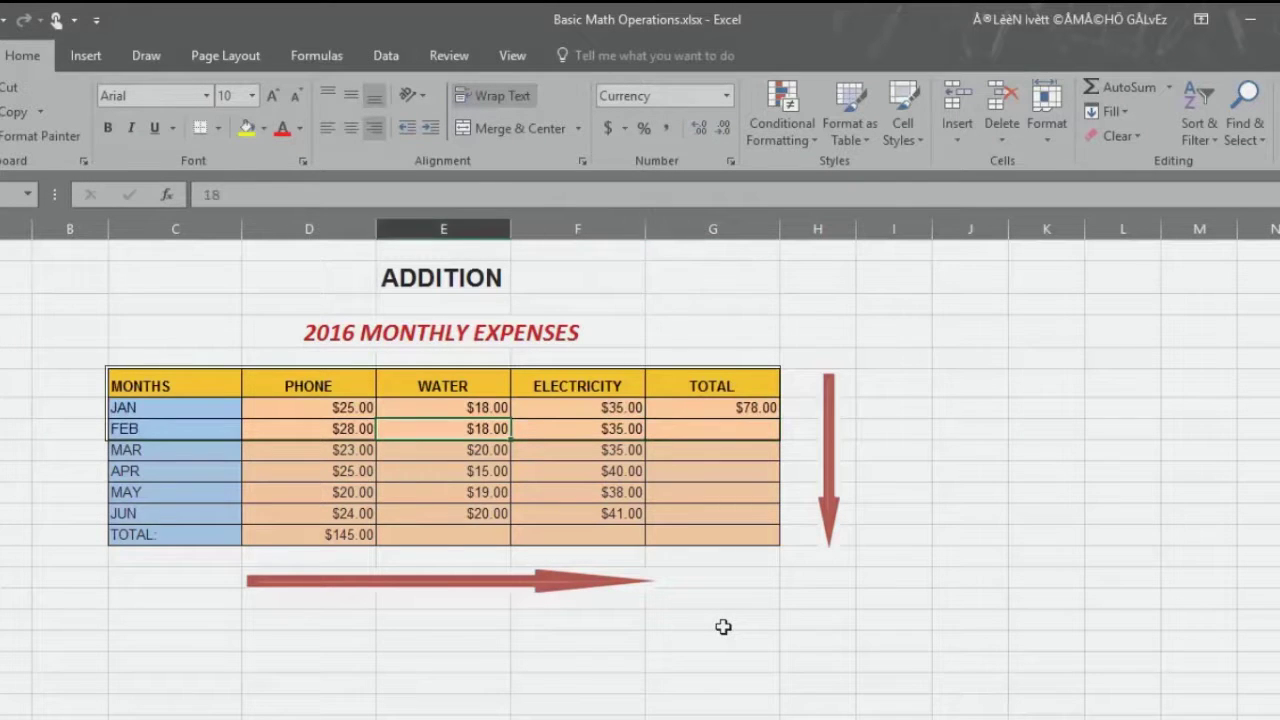
pyautogui.press('Left')
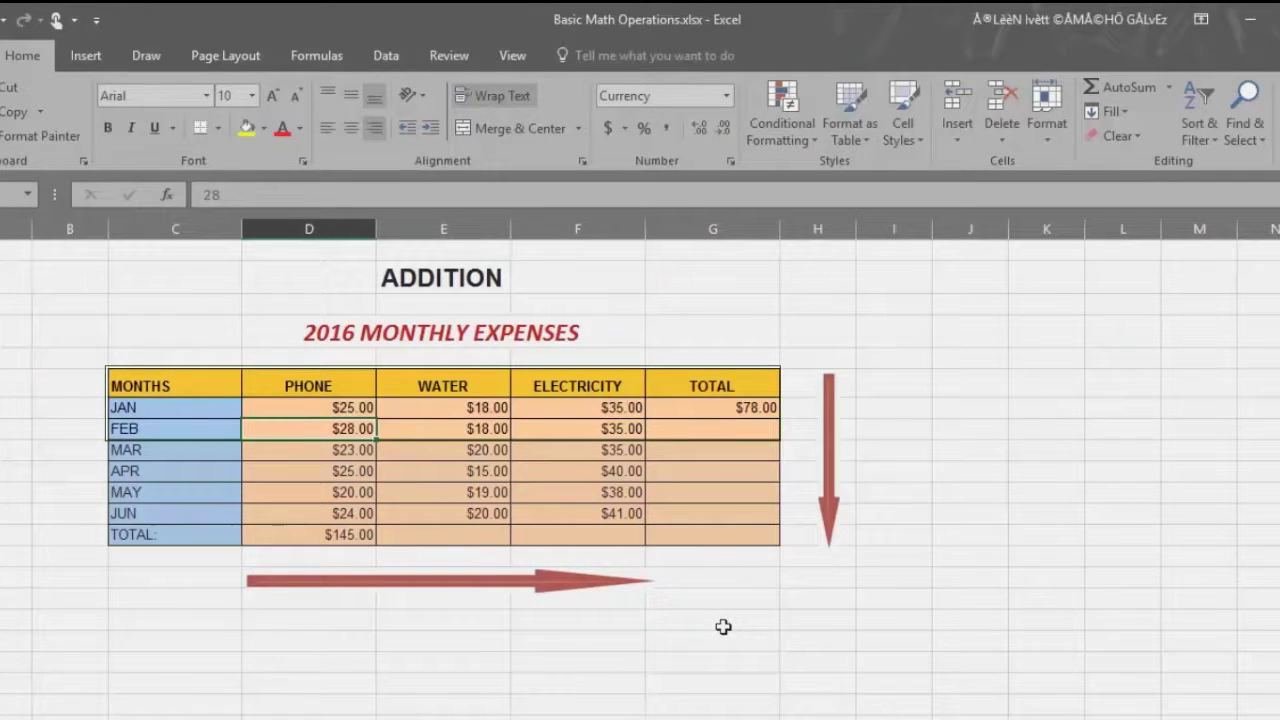
pyautogui.hotkey('shift', 'Right')
pyautogui.hotkey('shift', 'Right')
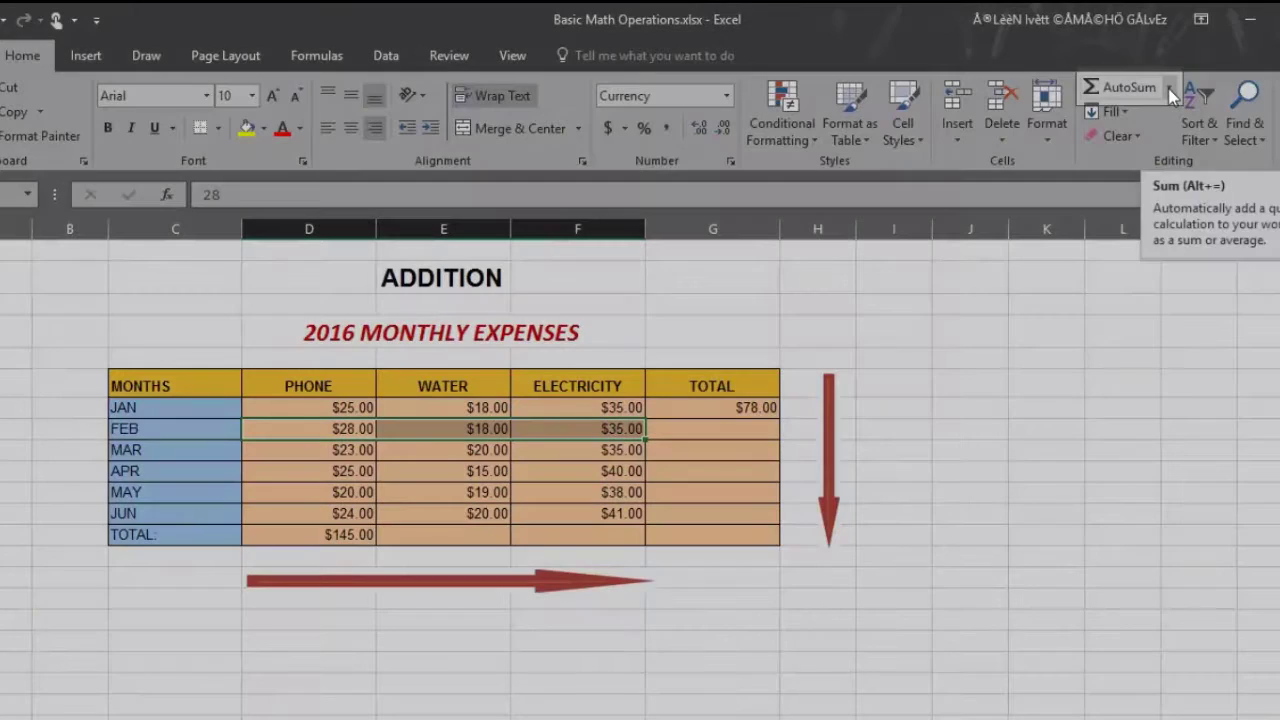
pyautogui.click(1168, 88)
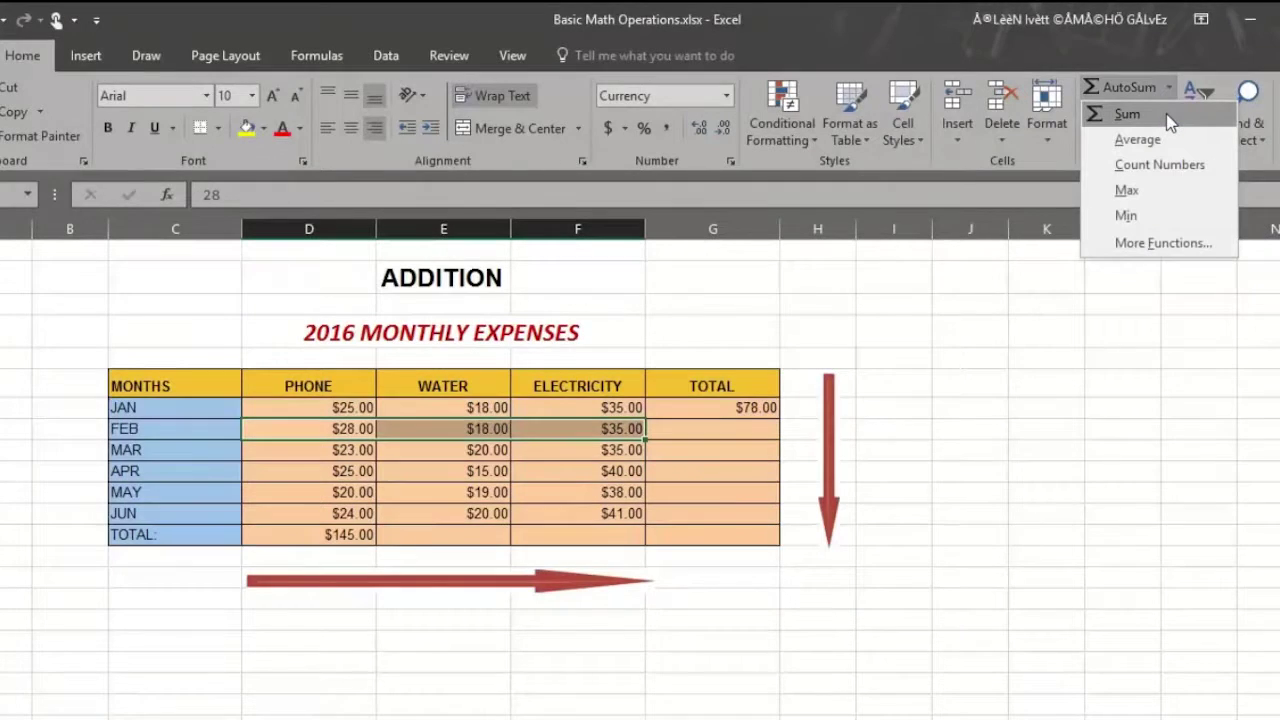
pyautogui.click(1166, 113)
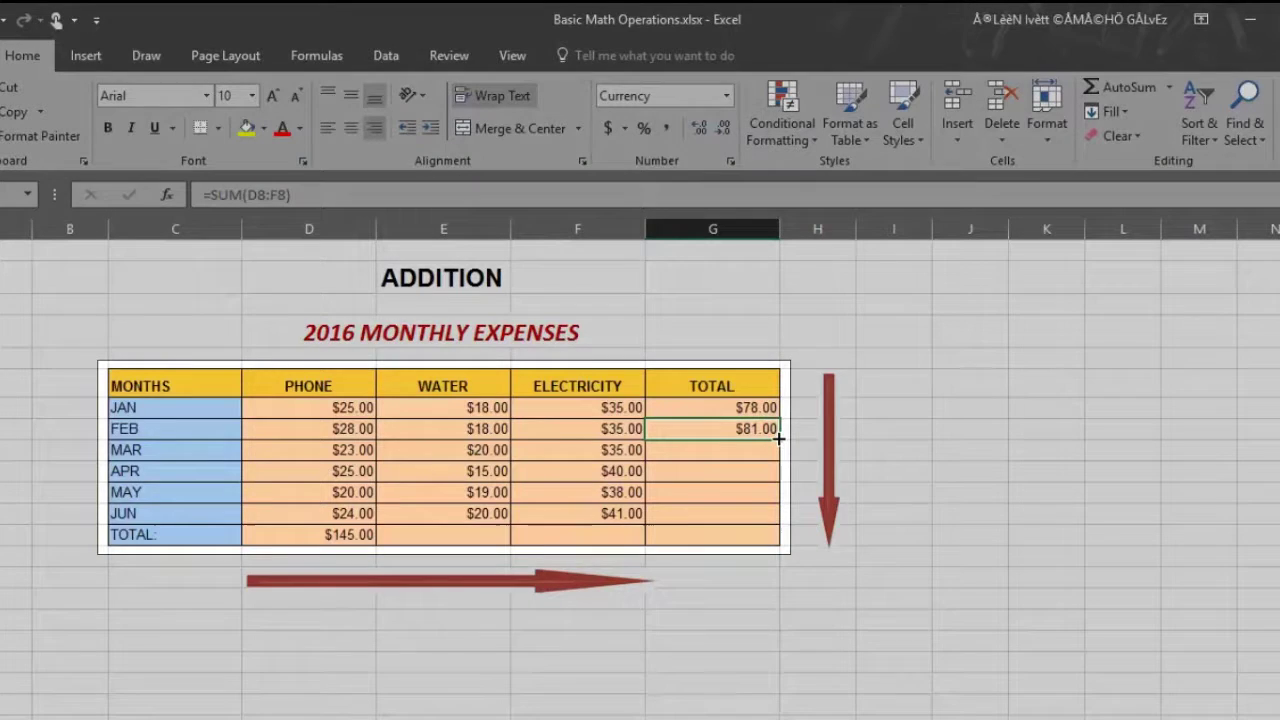
pyautogui.moveTo(779, 437); pyautogui.dragTo(783, 542)
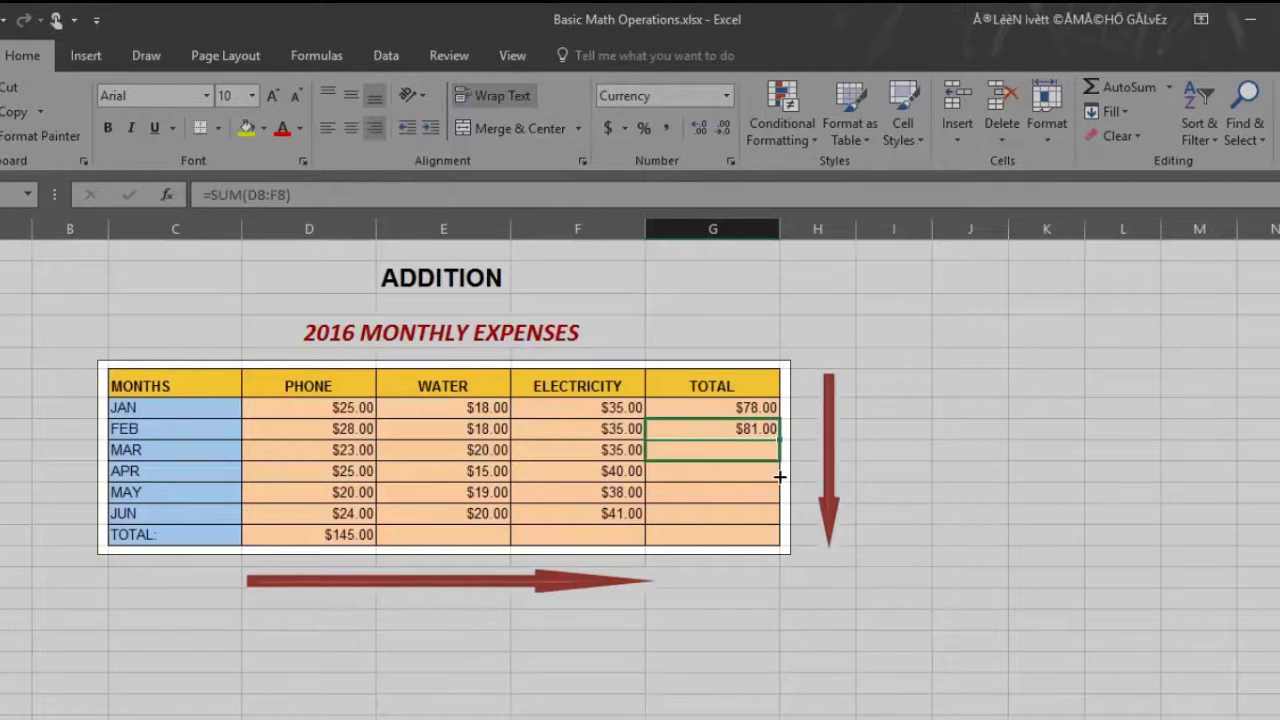
pyautogui.moveTo(783, 542); pyautogui.dragTo(783, 545)
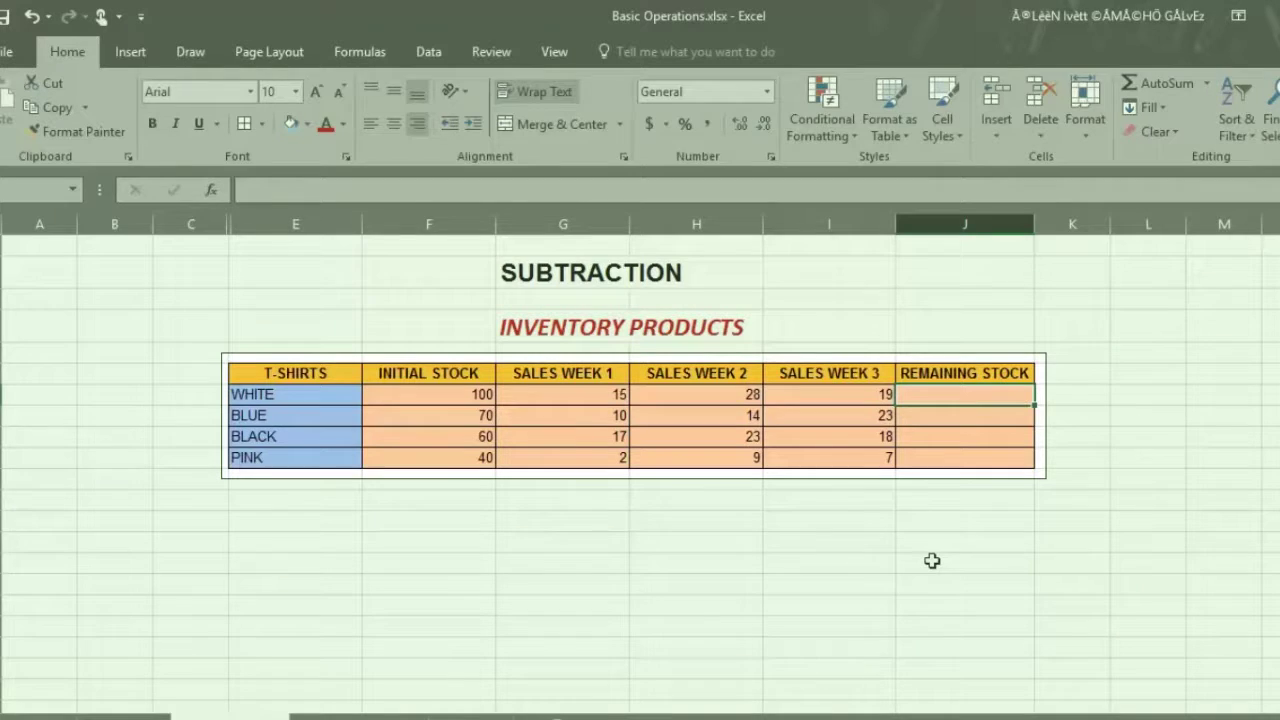
# Enter =F7-G7-H7-I7 in J7 for WHITE's remaining stock
pyautogui.write('=')
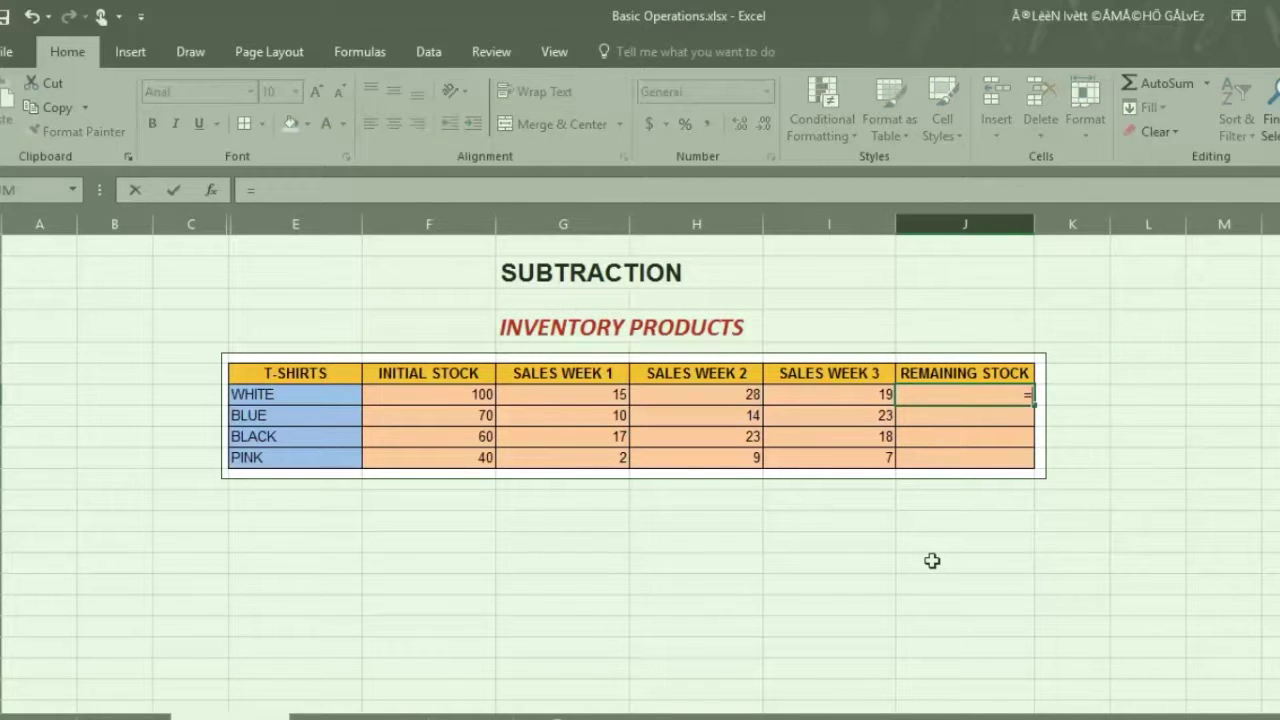
pyautogui.press('Left')
pyautogui.press('Left')
pyautogui.press('Left')
pyautogui.press('Left')
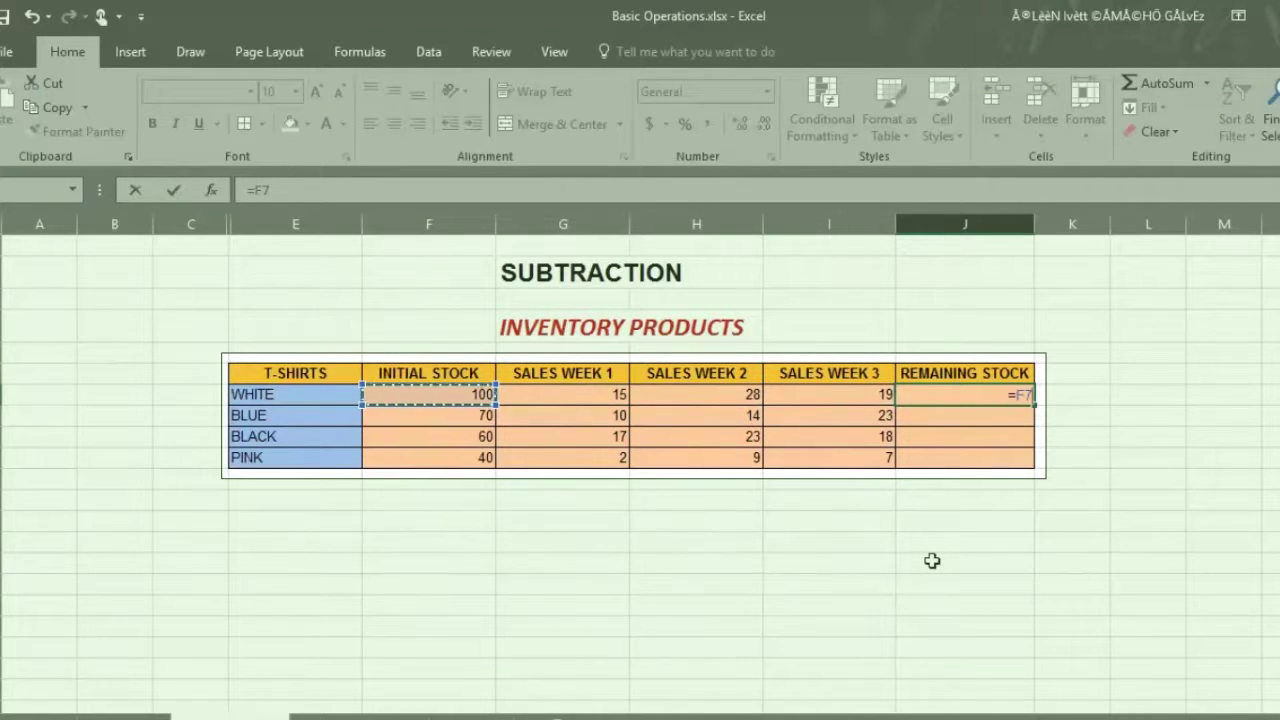
pyautogui.write('-')
pyautogui.press('Left')
pyautogui.press('Left')
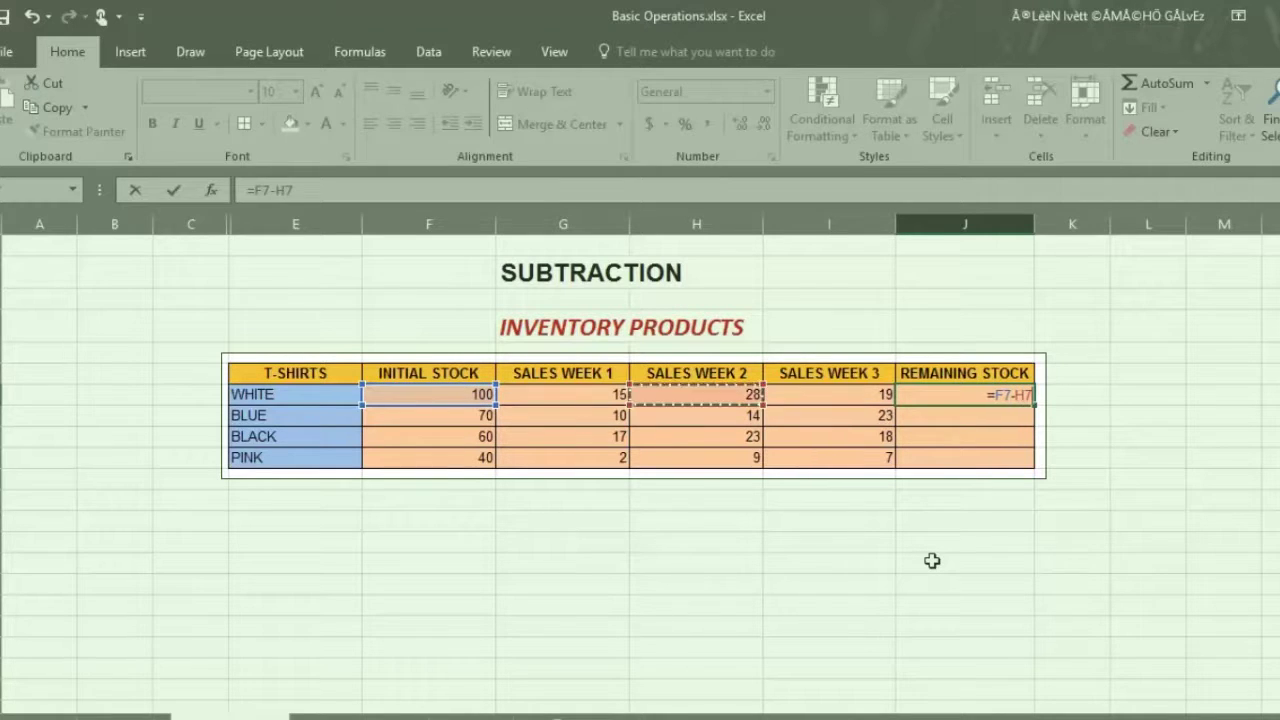
pyautogui.press('Left')
pyautogui.write('-')
pyautogui.press('Left')
pyautogui.press('Left')
pyautogui.write('-')
pyautogui.press('Left')
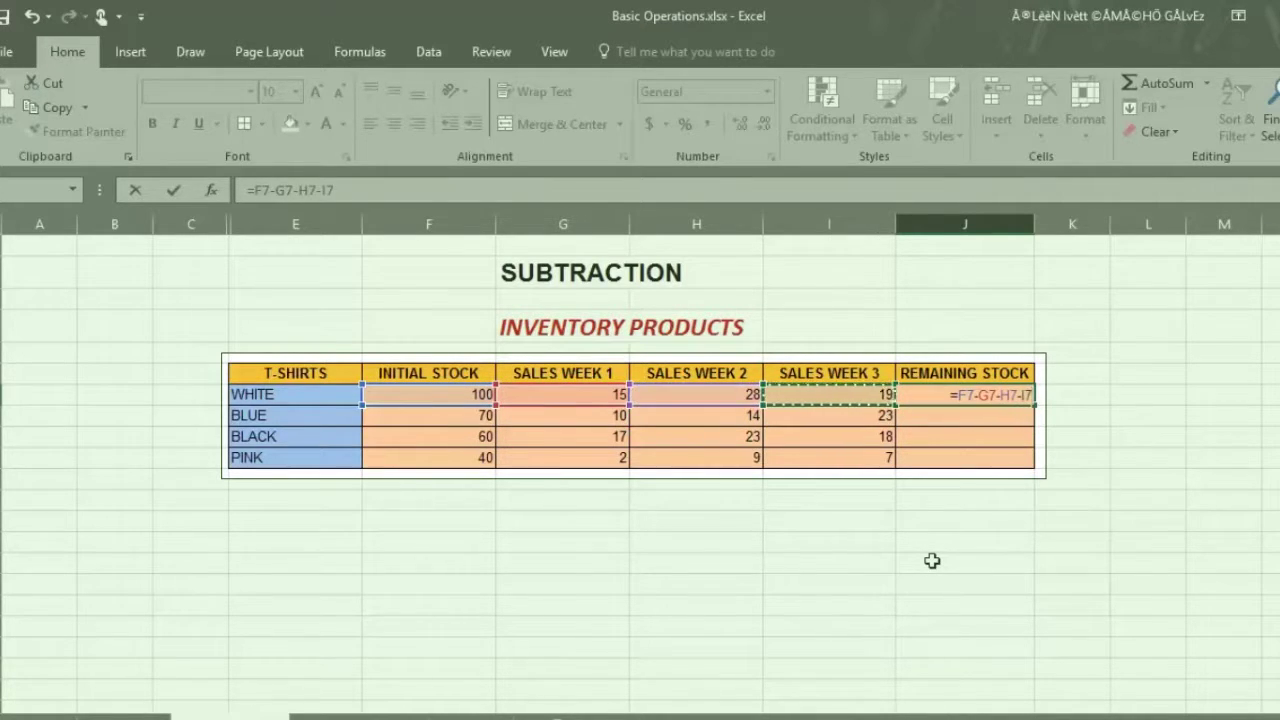
pyautogui.press('Return')
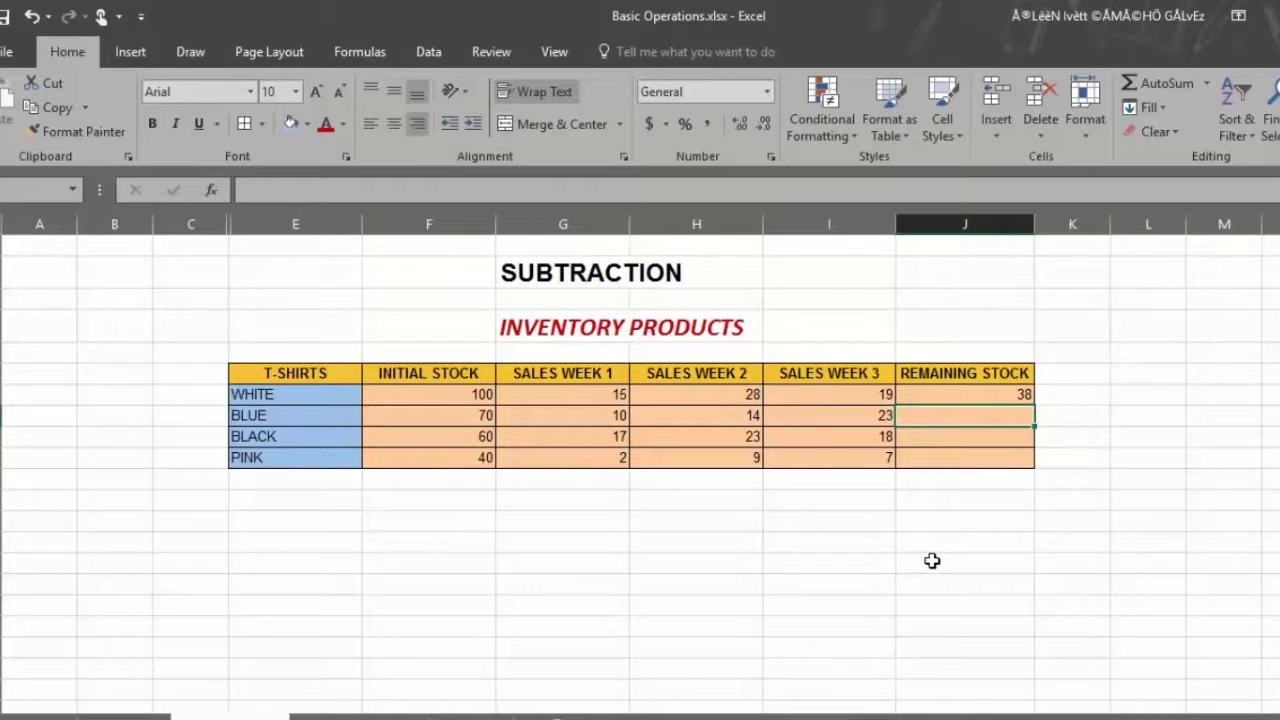
# Copy the remaining-stock formula down to J10, giving 38, 23, 2 and 22
pyautogui.press('Up')
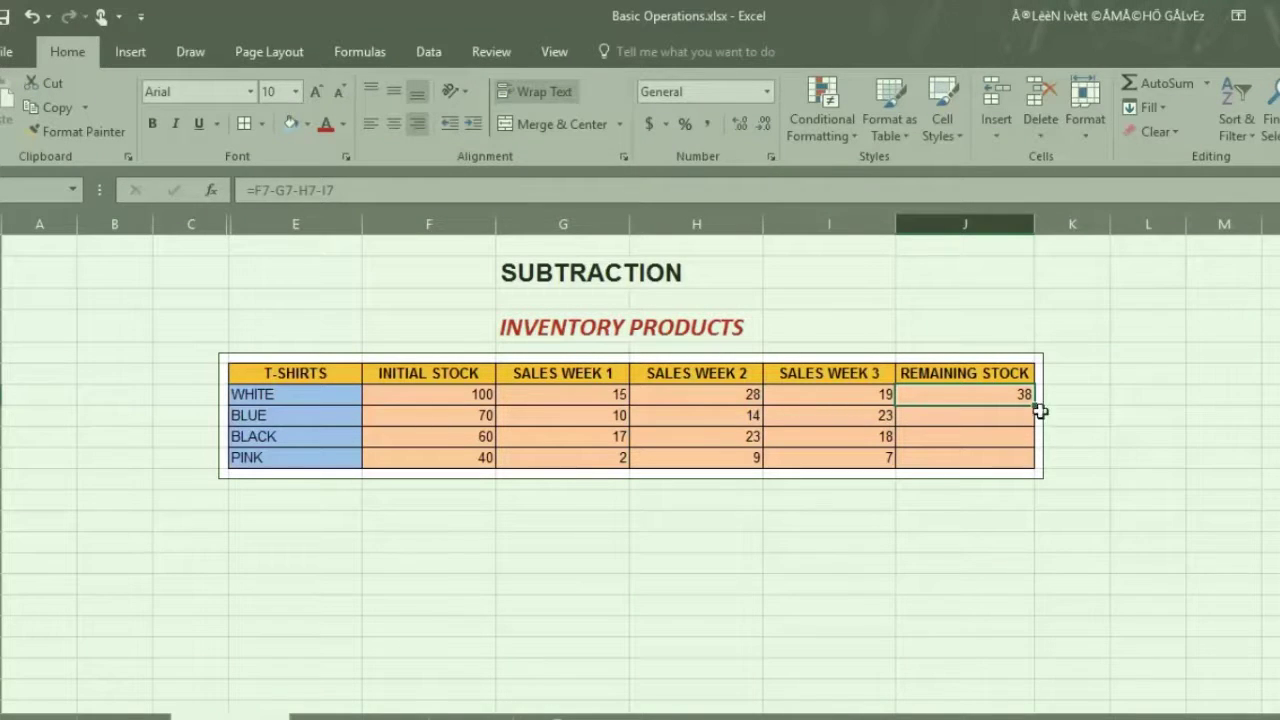
pyautogui.moveTo(1034, 403); pyautogui.dragTo(1034, 462)
pyautogui.press('Up')
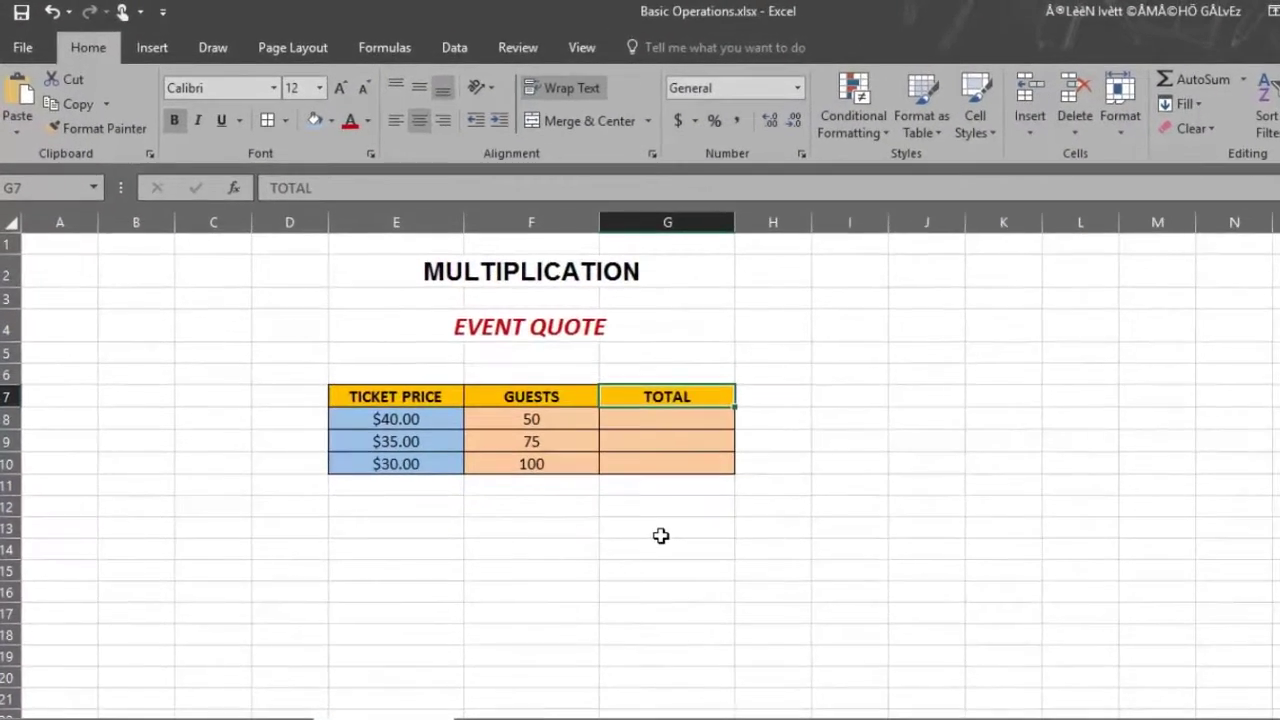
# Enter =E8*F8 in G8 and fill it to G10, giving $2,000, $2,625 and $3,000
pyautogui.press('Down')
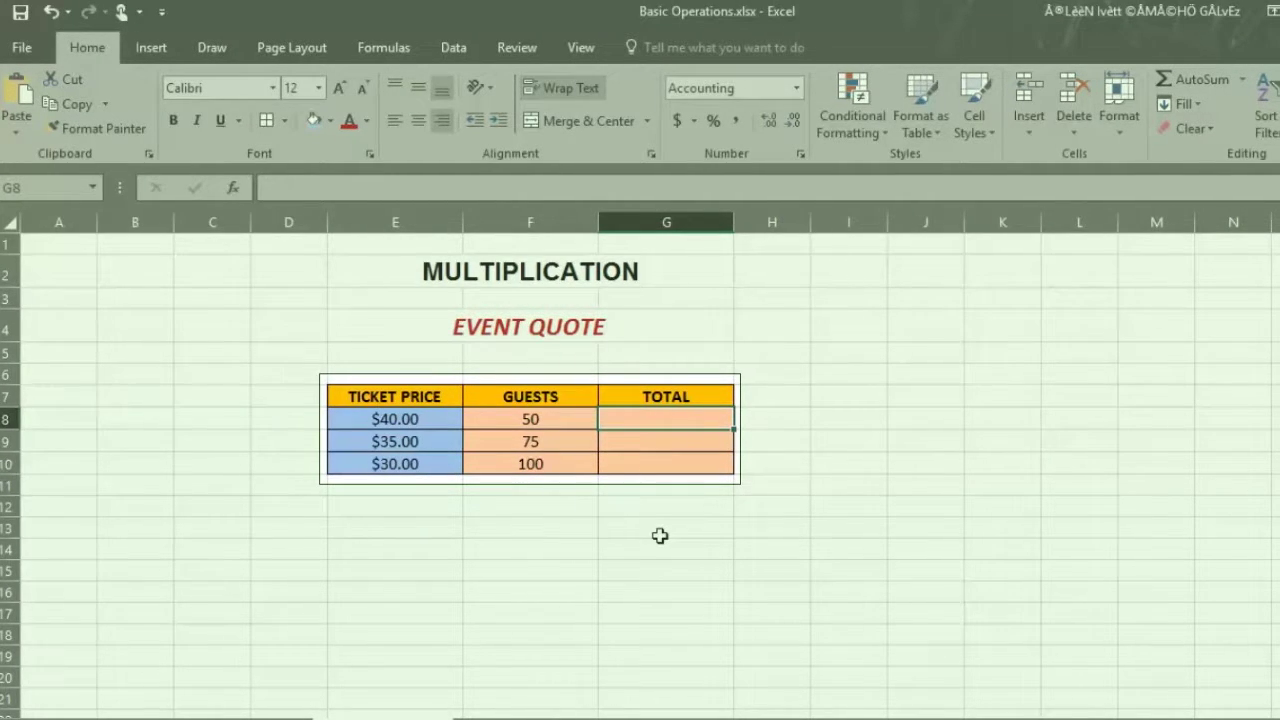
pyautogui.write('=')
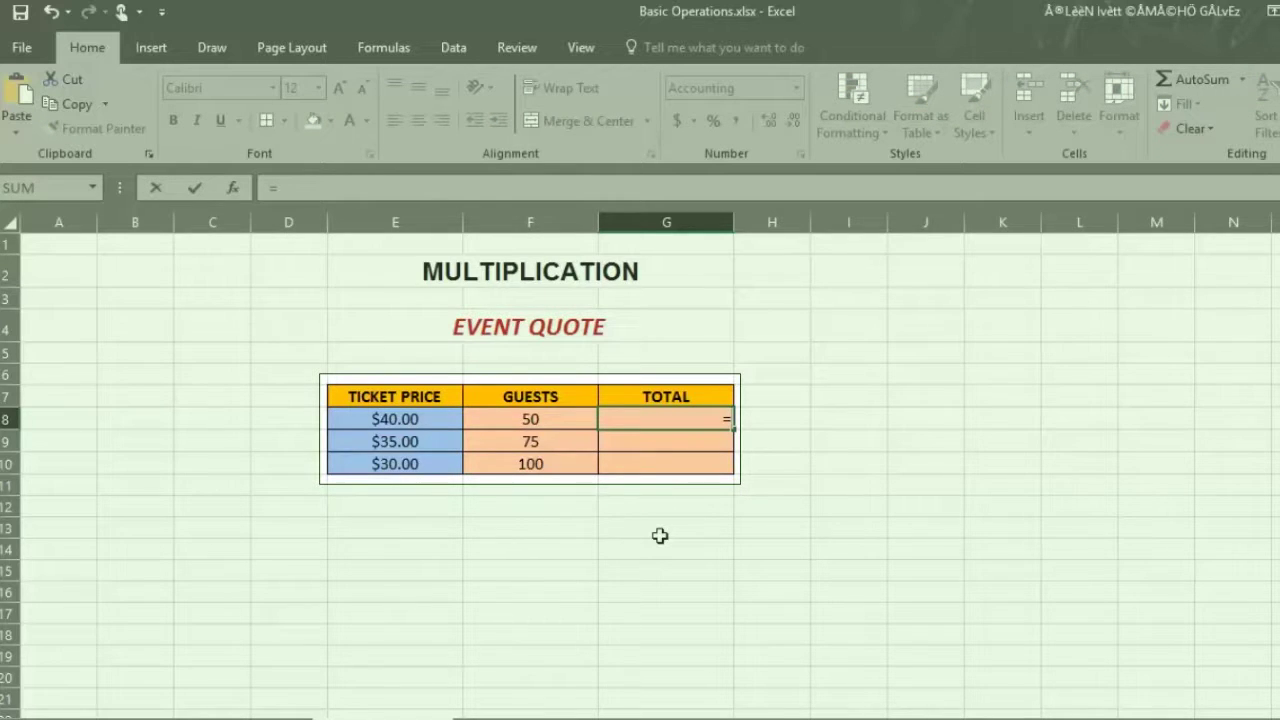
pyautogui.press('Left')
pyautogui.press('Left')
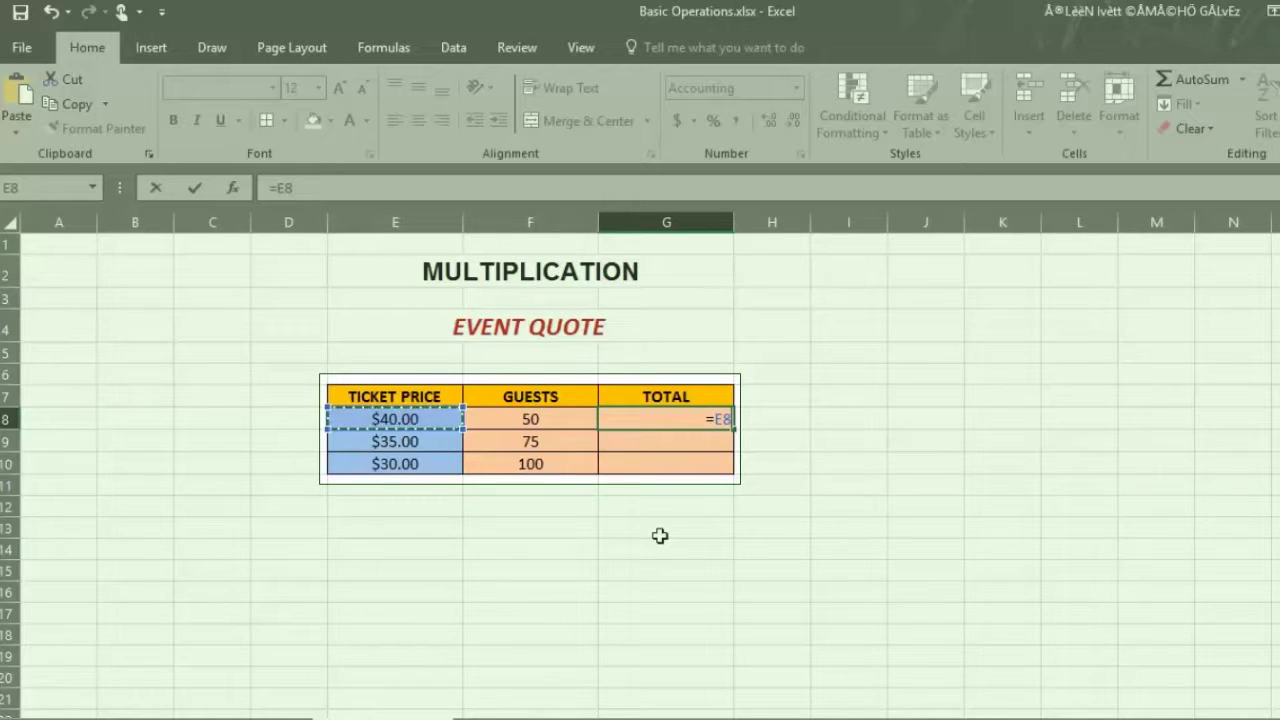
pyautogui.write('*')
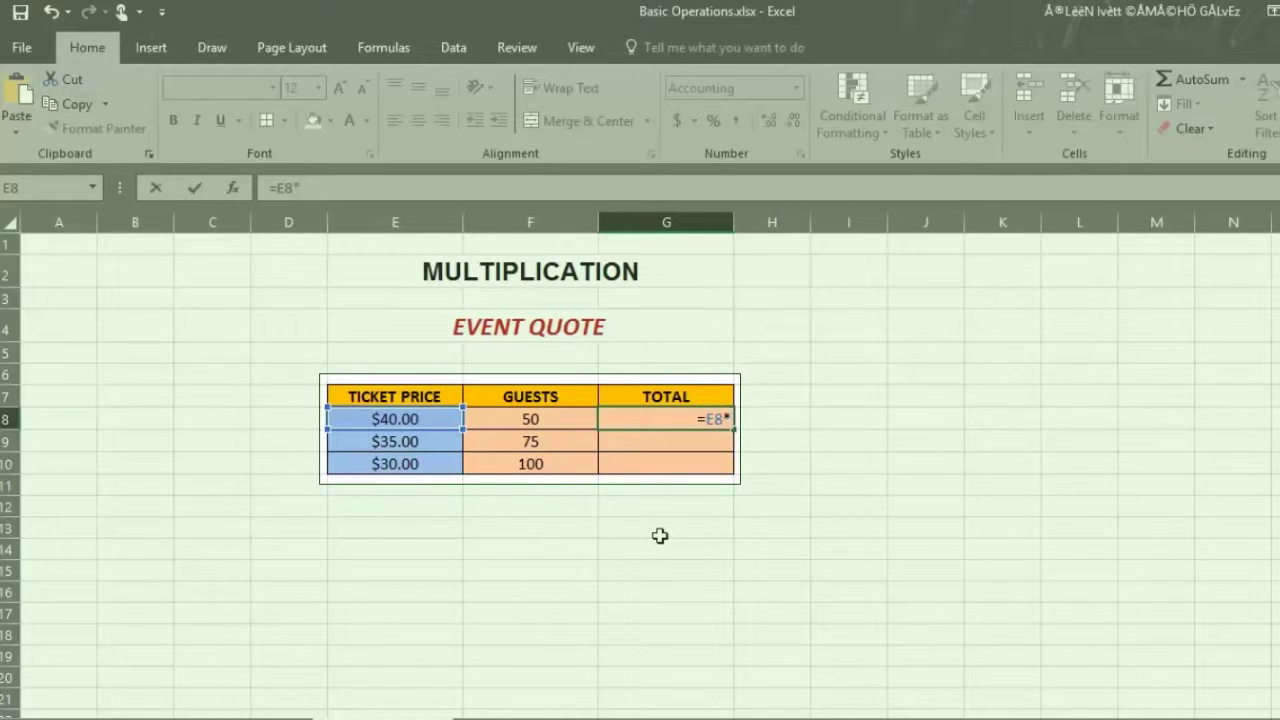
pyautogui.press('Left')
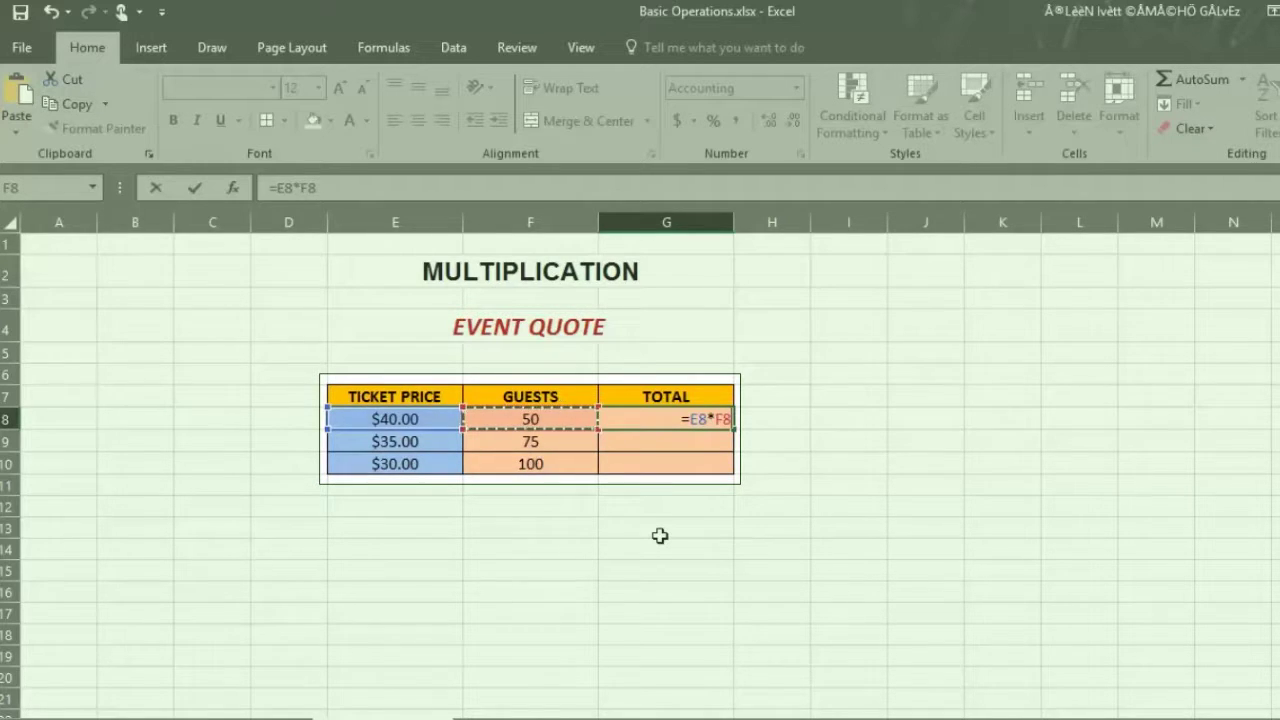
pyautogui.press('Return')
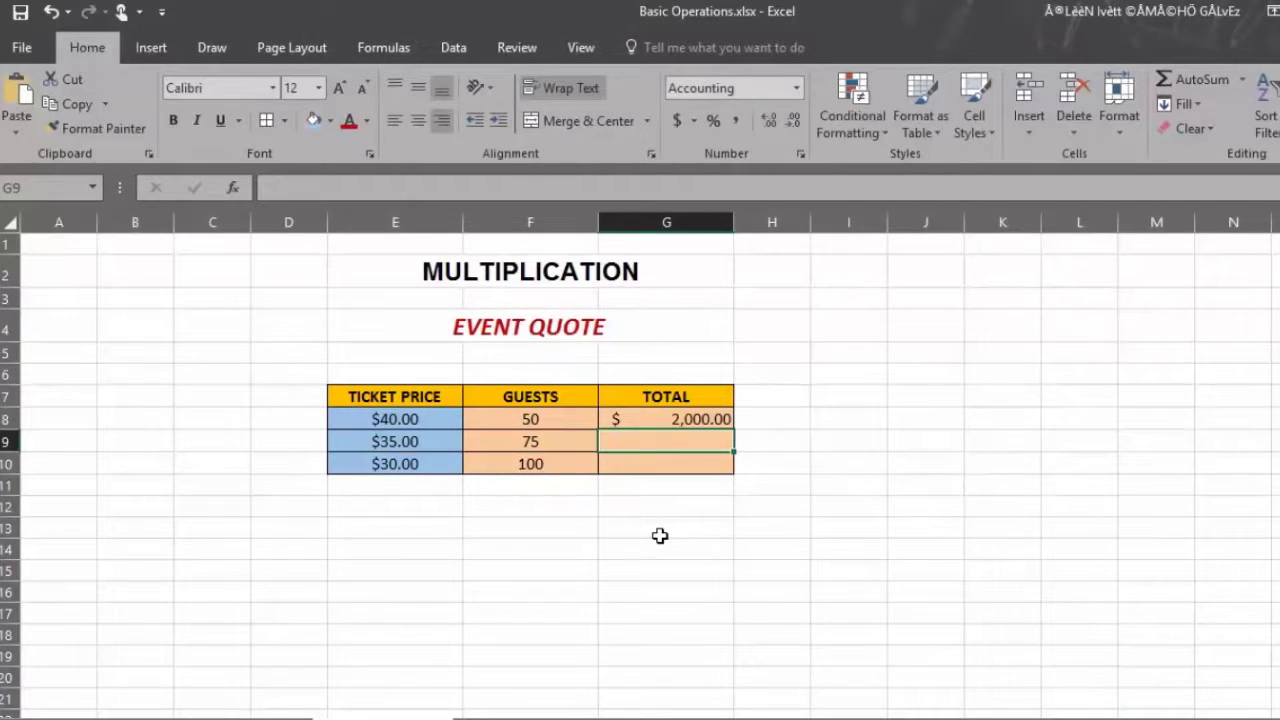
pyautogui.press('Up')
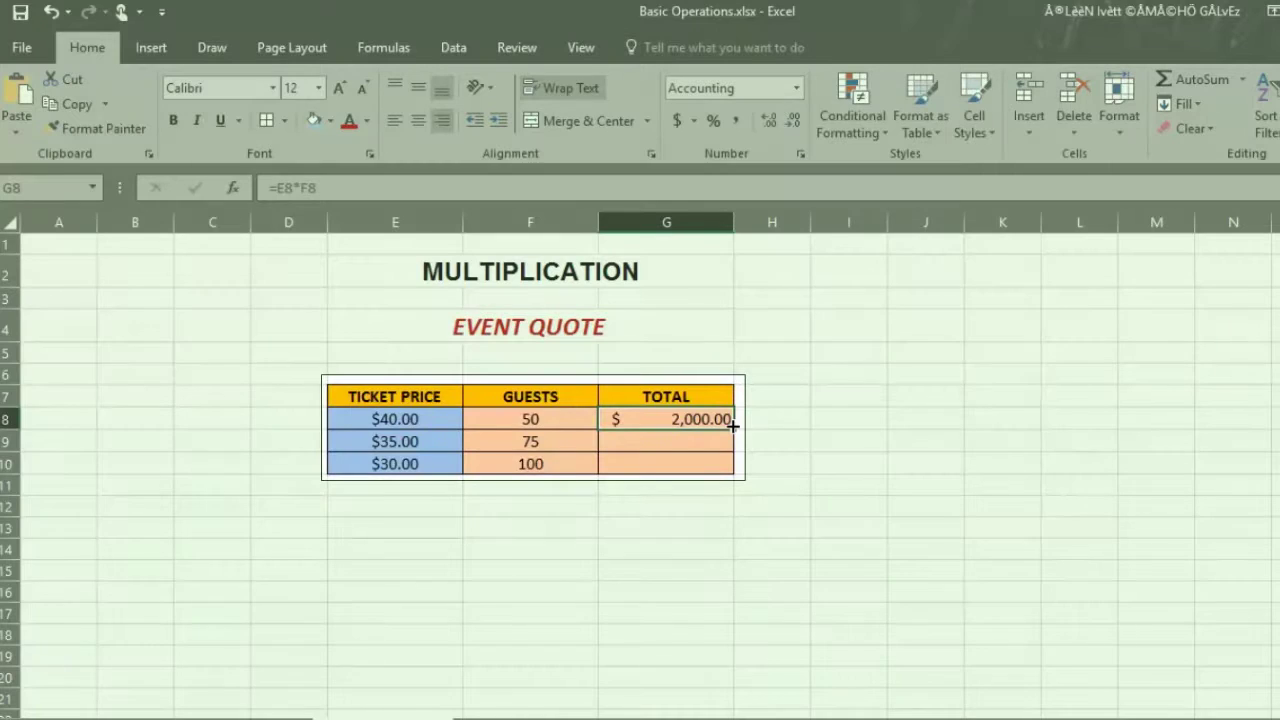
pyautogui.moveTo(733, 426); pyautogui.dragTo(730, 472)
pyautogui.press('Down')
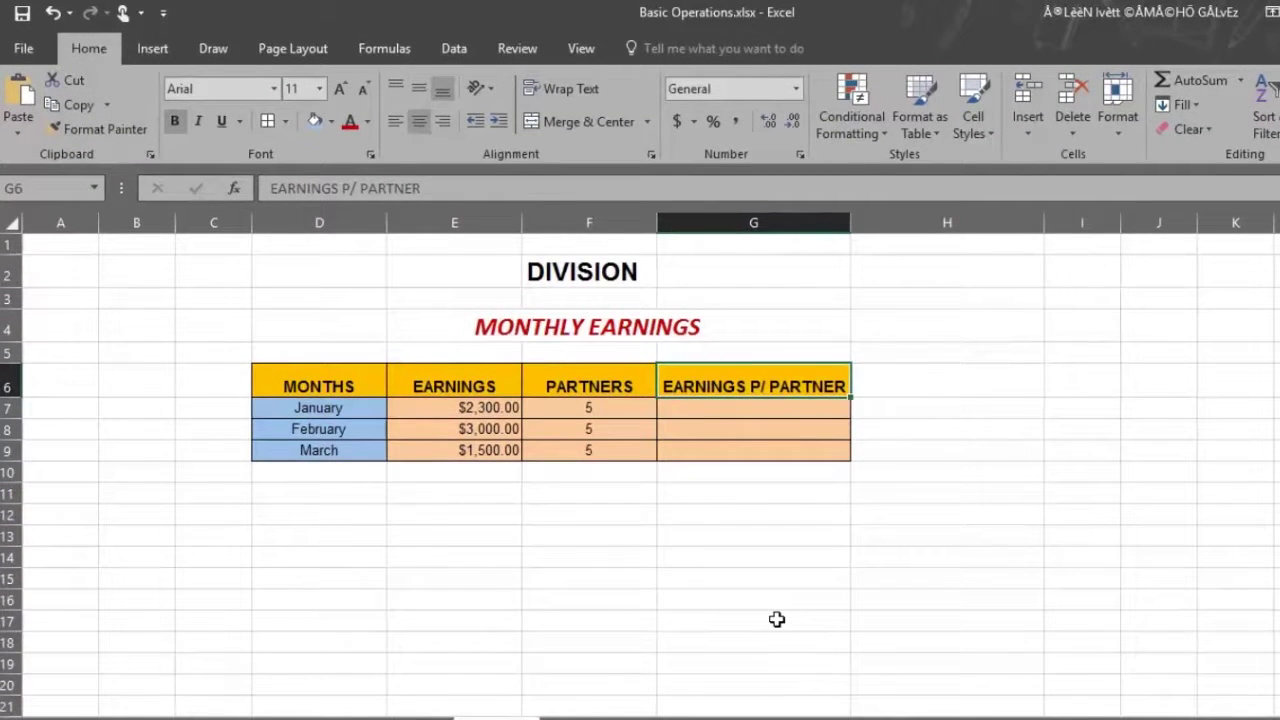
# Enter =E7/F7 in G7 and fill it to G9, giving $460, $600 and $300 per partner
pyautogui.press('Down')
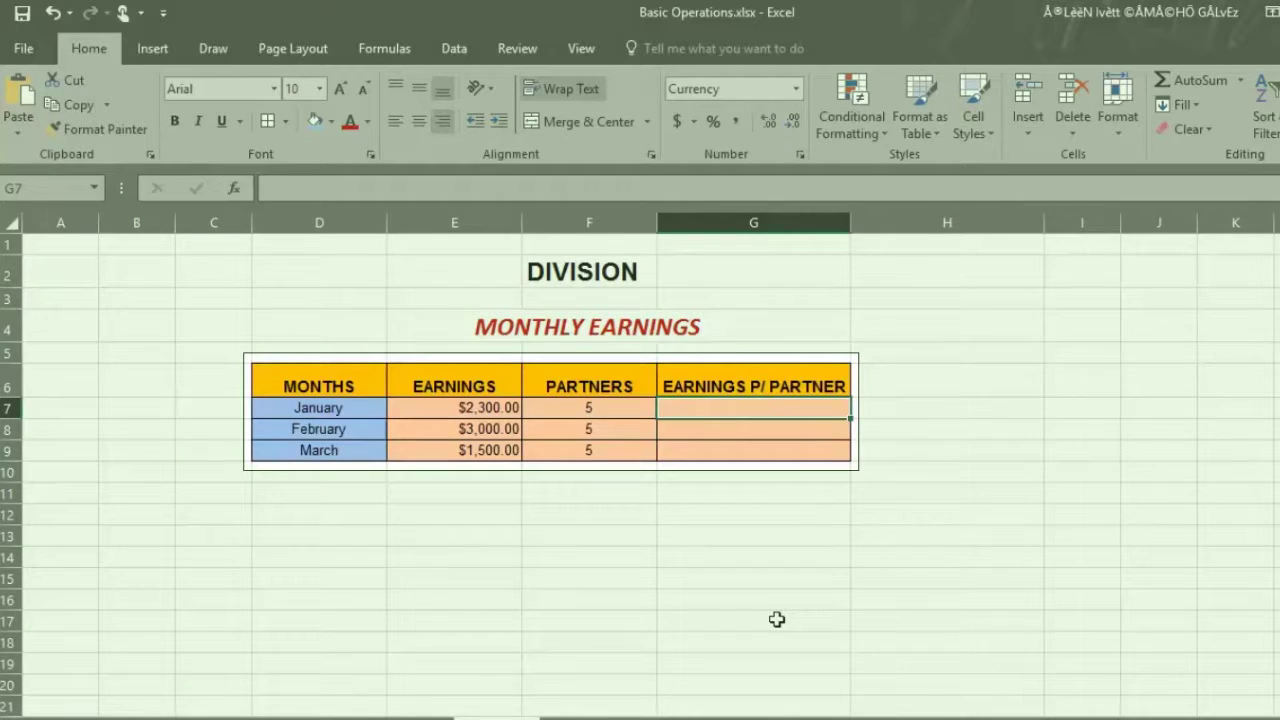
pyautogui.write('=')
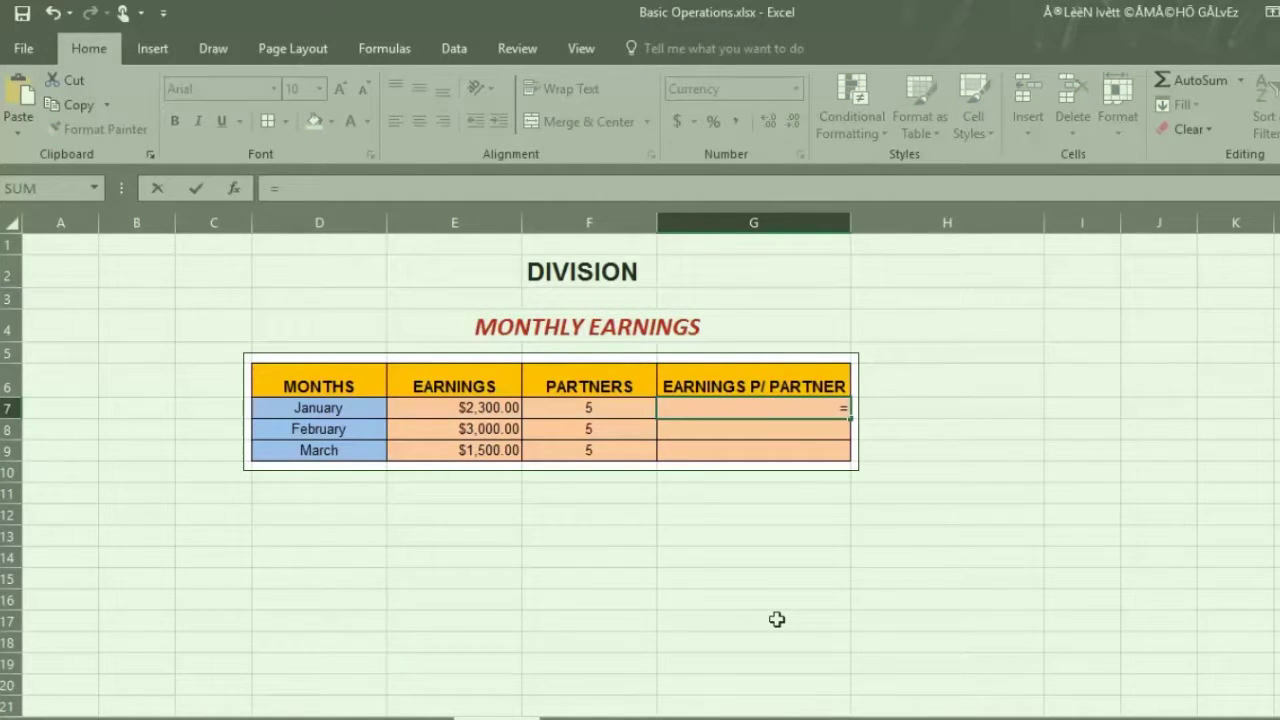
pyautogui.press('Left')
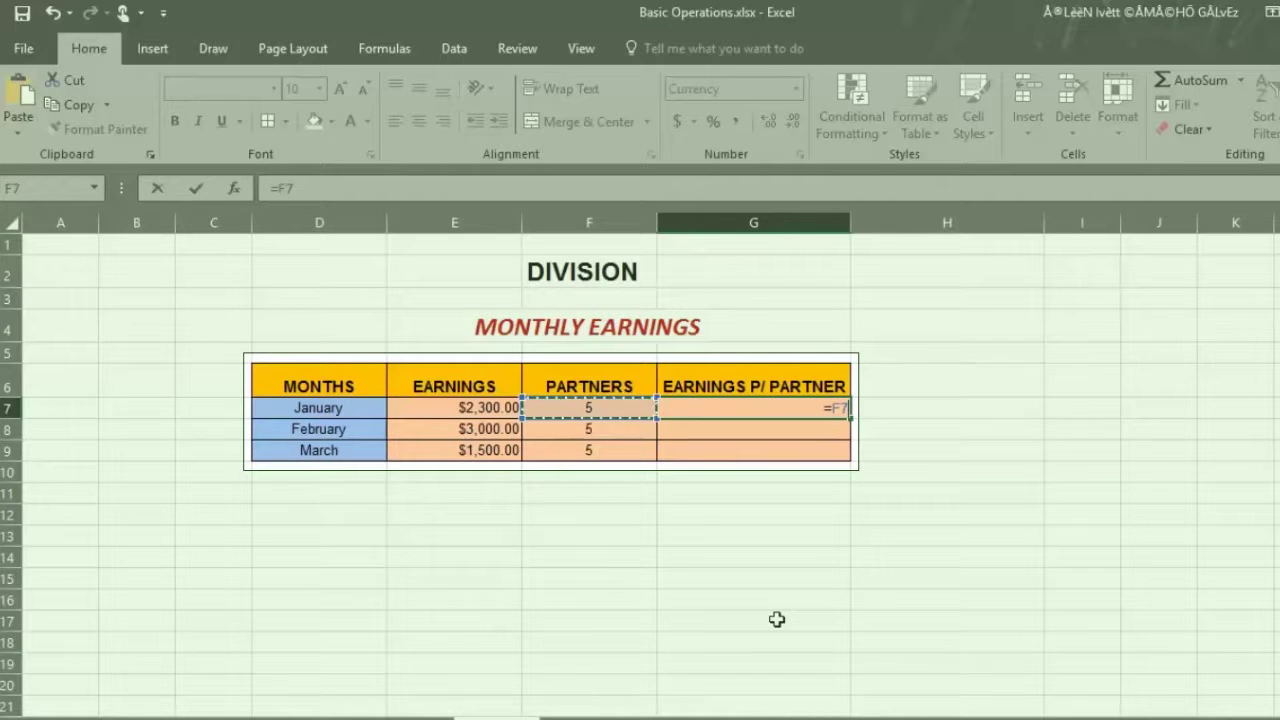
pyautogui.press('Left')
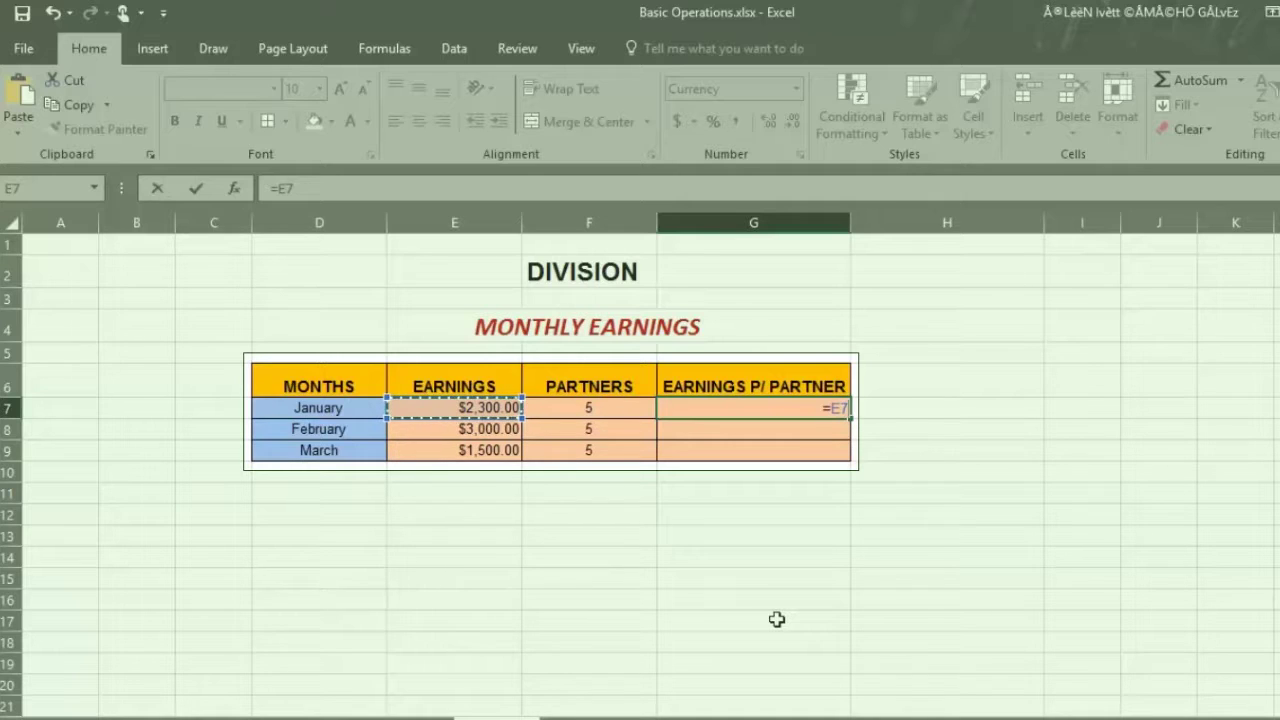
pyautogui.write('/')
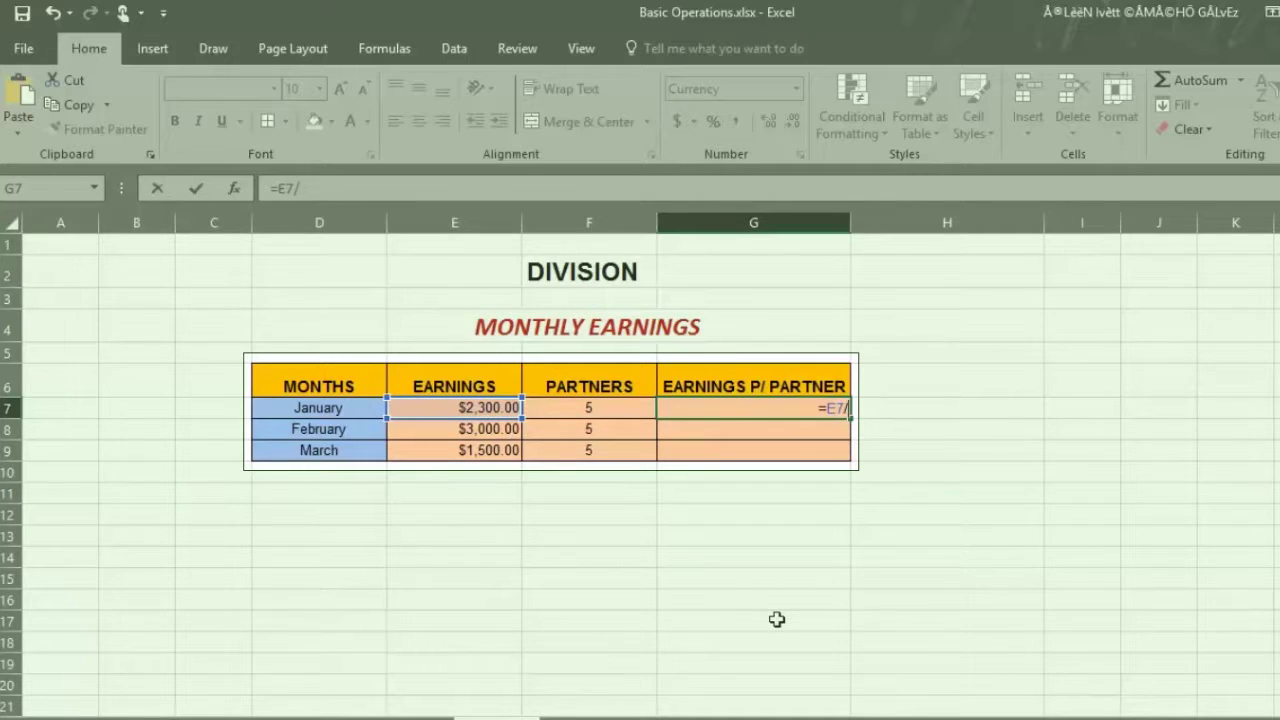
pyautogui.press('Left')
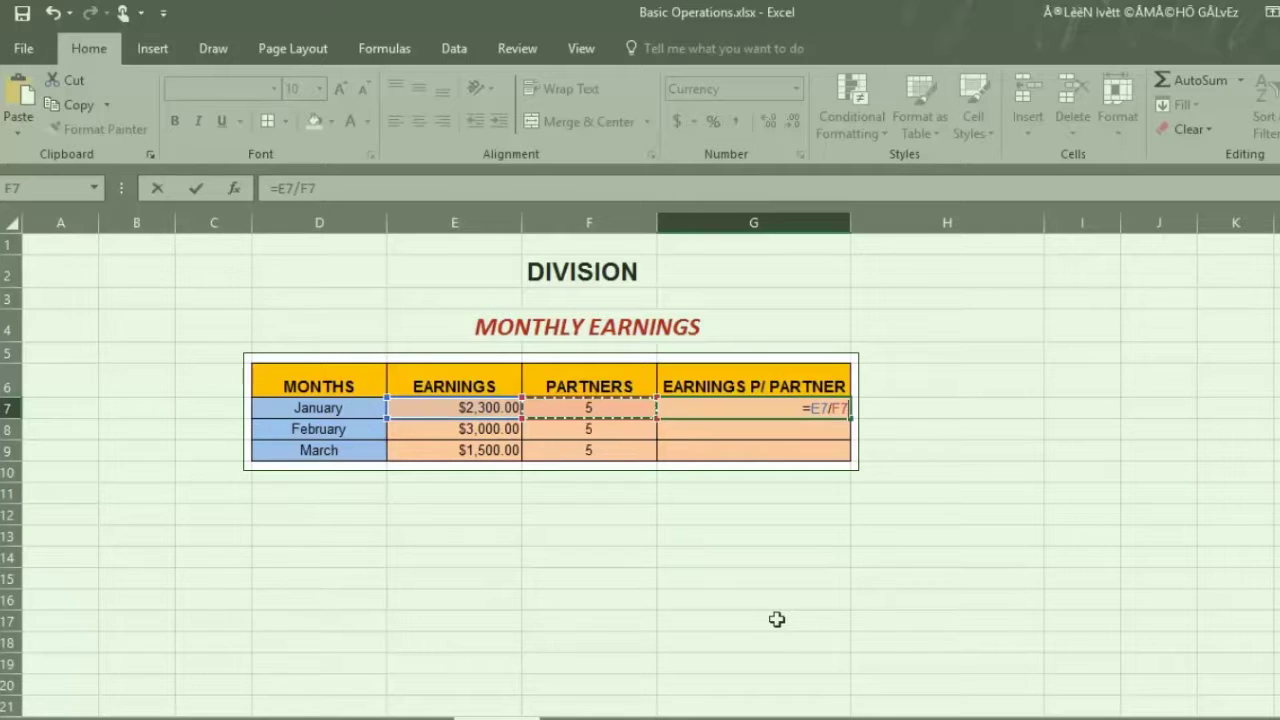
pyautogui.press('Return')
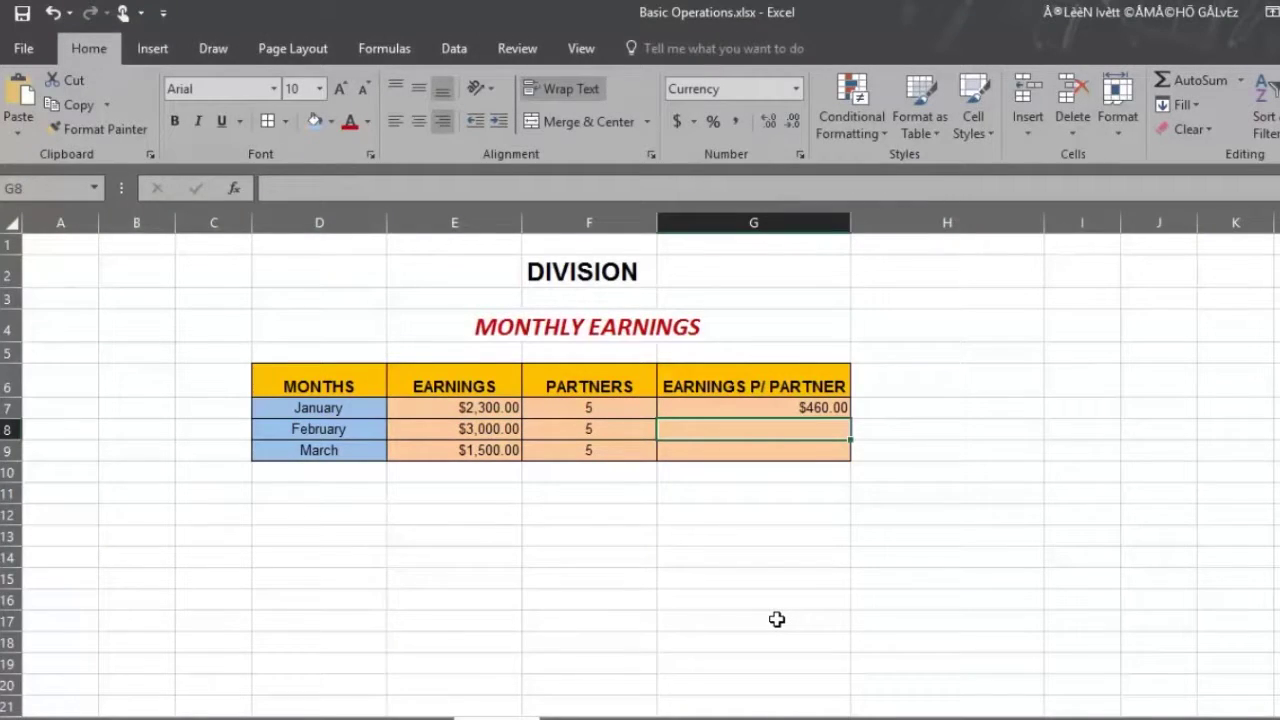
pyautogui.press('Up')
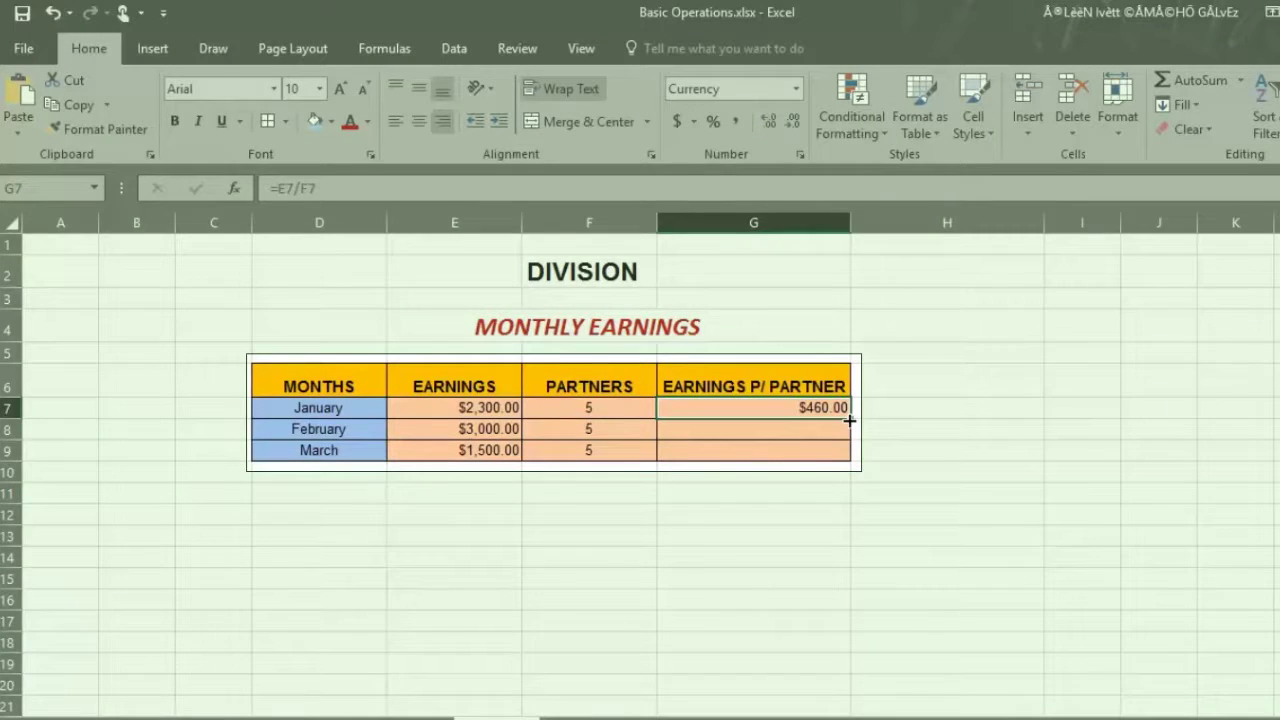
pyautogui.moveTo(849, 420); pyautogui.dragTo(837, 452)
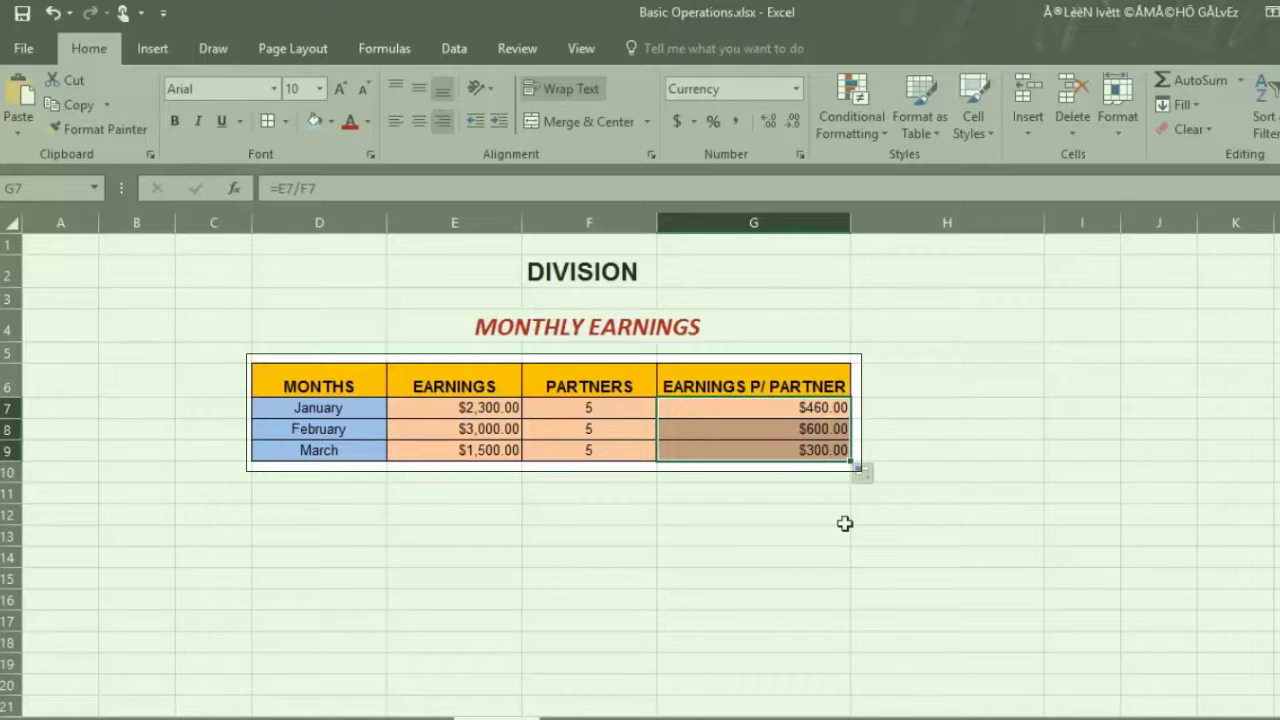
pyautogui.press('Down')
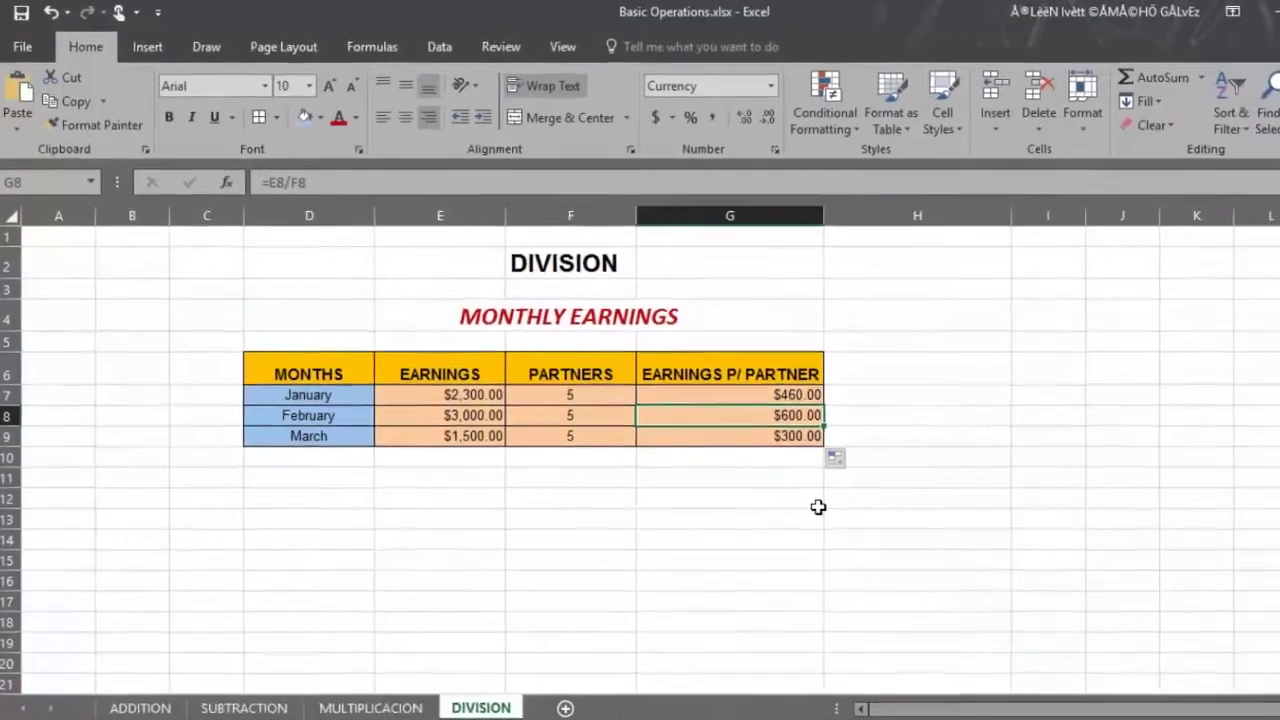